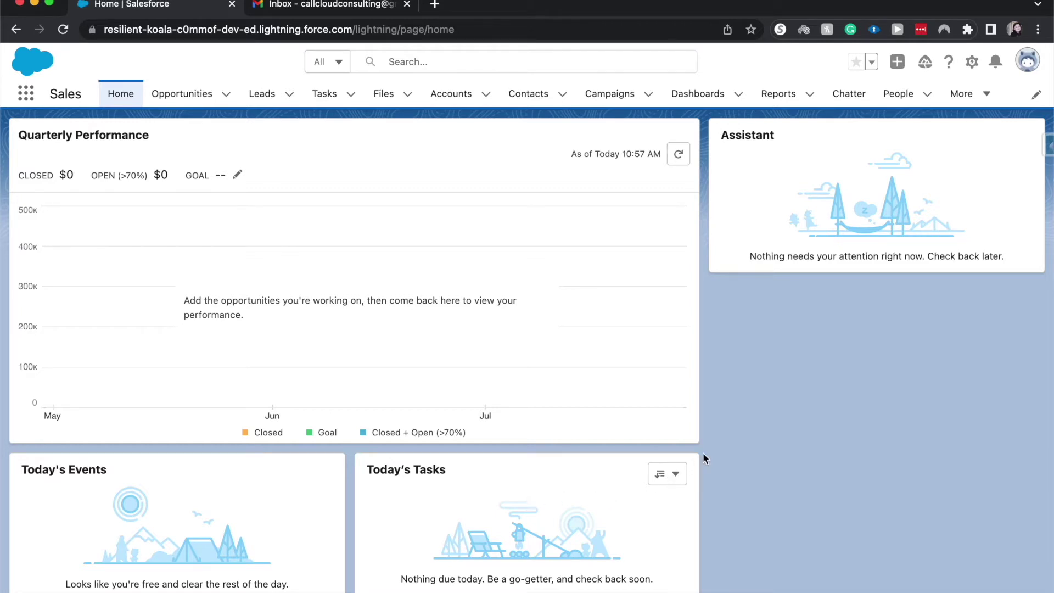
- Go to the Opportunities tab to see the Recently Viewed opportunities list
{"action": "left_click", "coordinate": [200, 94]}
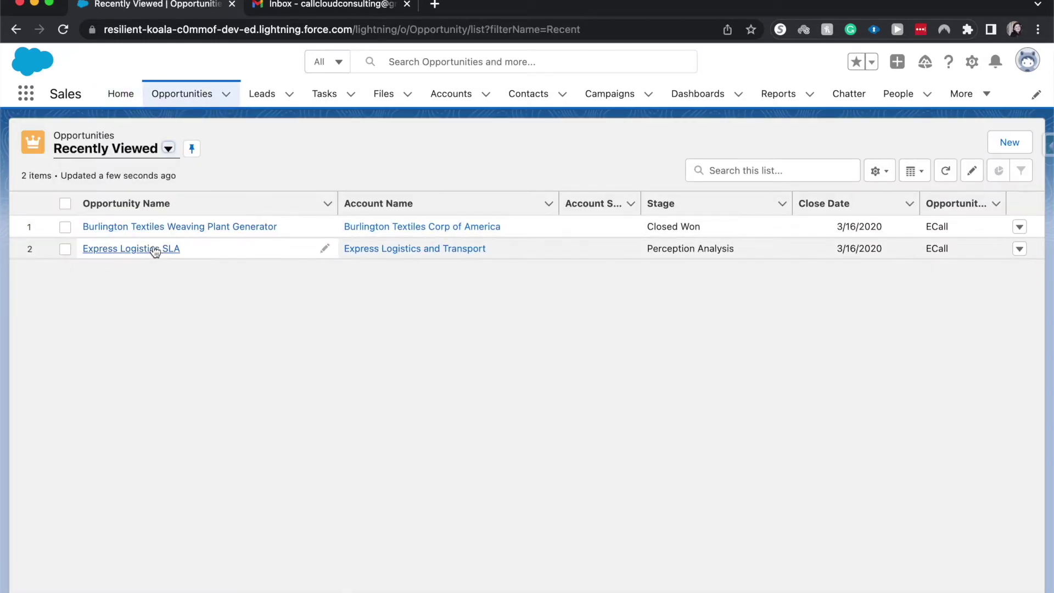
- Open the Express Logistics SLA opportunity and view its Details tab
{"action": "left_click", "coordinate": [153, 250]}
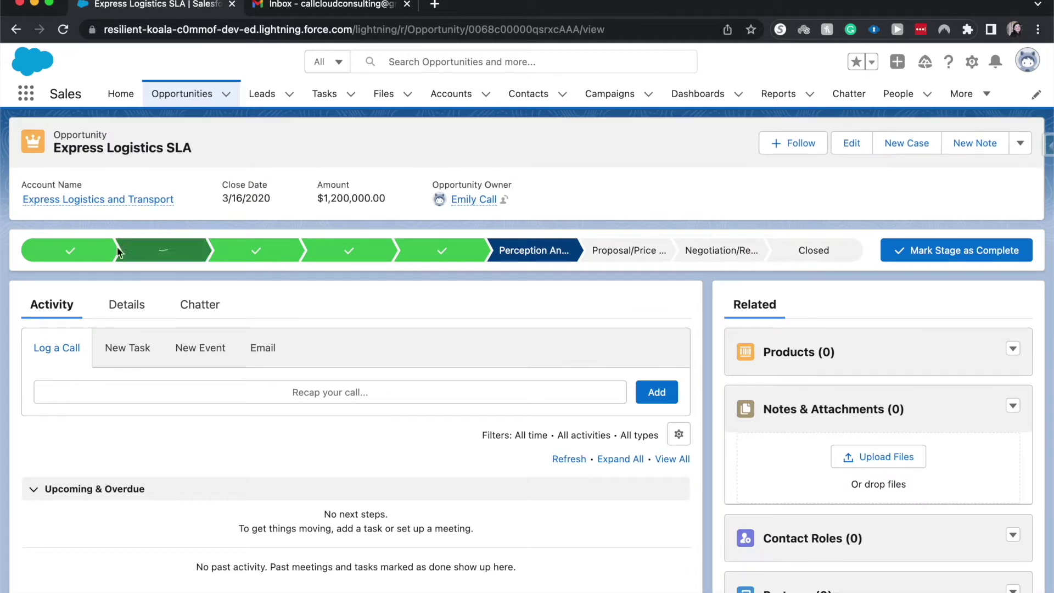
{"action": "left_click", "coordinate": [124, 302]}
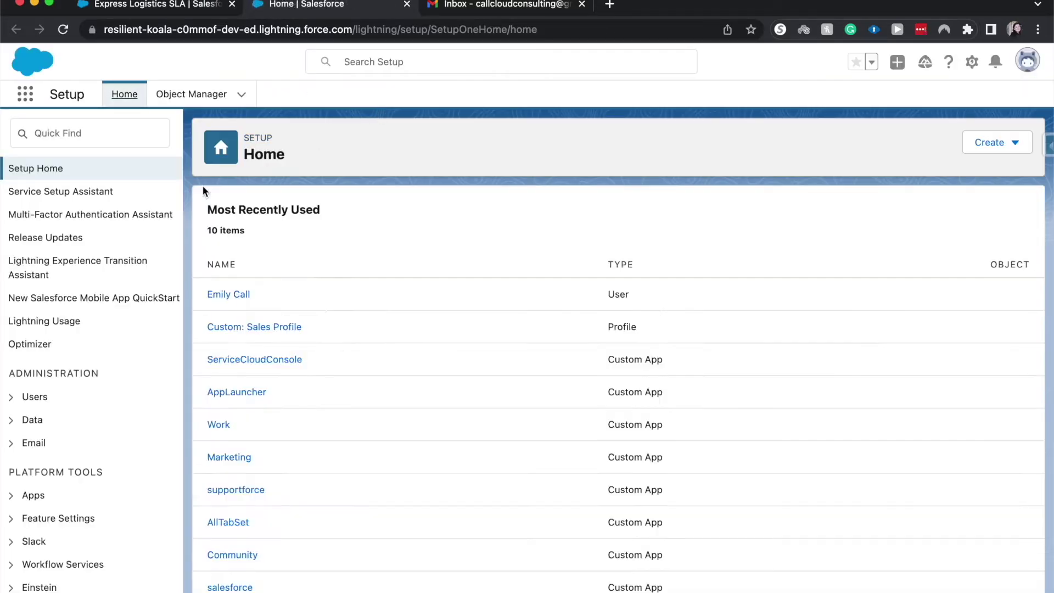
- Find Workflow Rules via Setup Quick Find 'workflow' and start a new rule, skipping Flow Builder
{"action": "left_click", "coordinate": [134, 144]}
{"action": "type", "text": "work"}
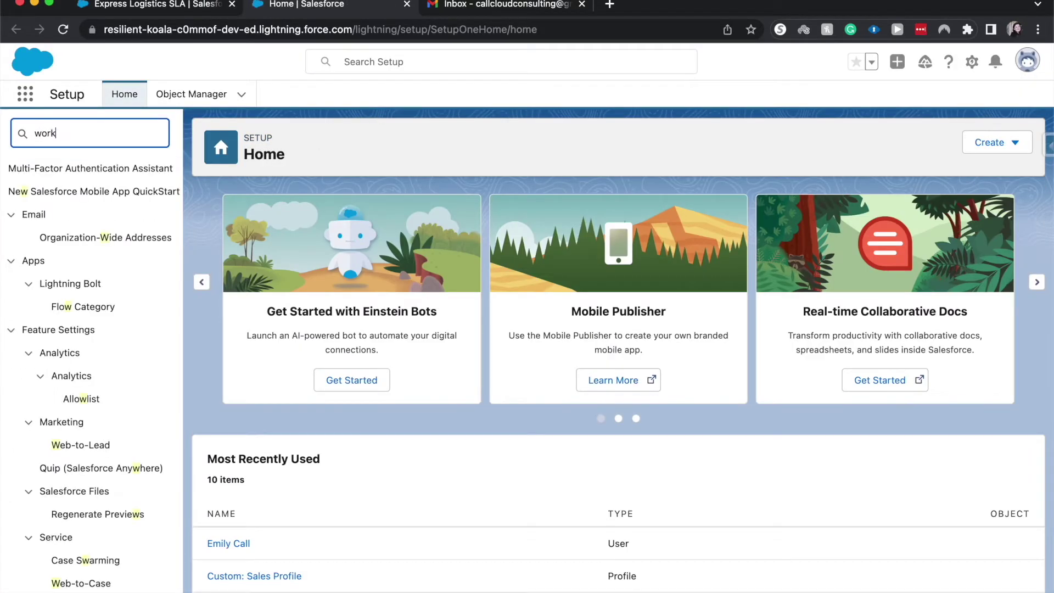
{"action": "type", "text": "flow"}
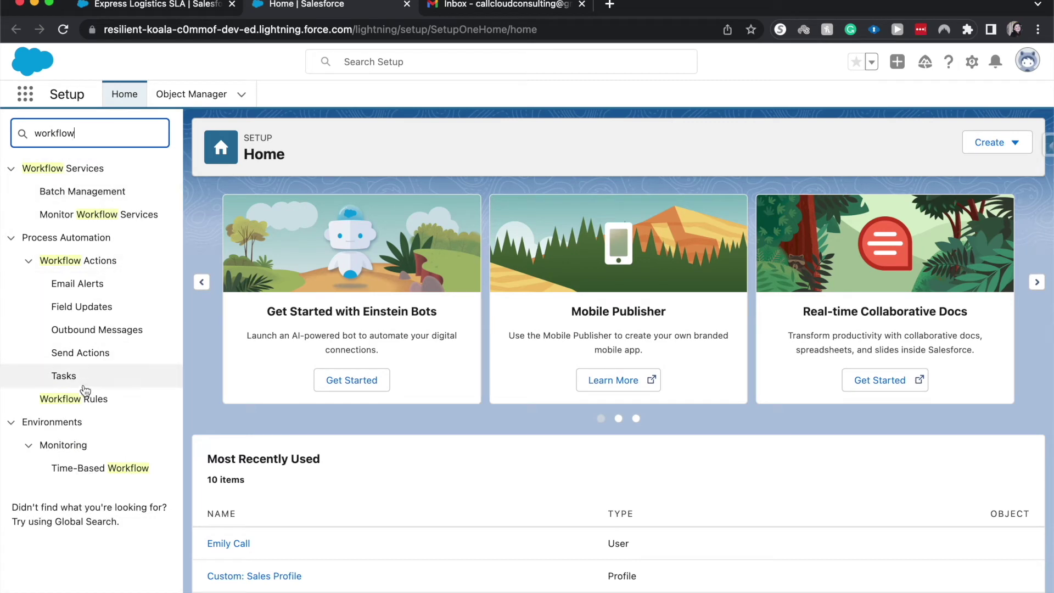
{"action": "left_click", "coordinate": [75, 400]}
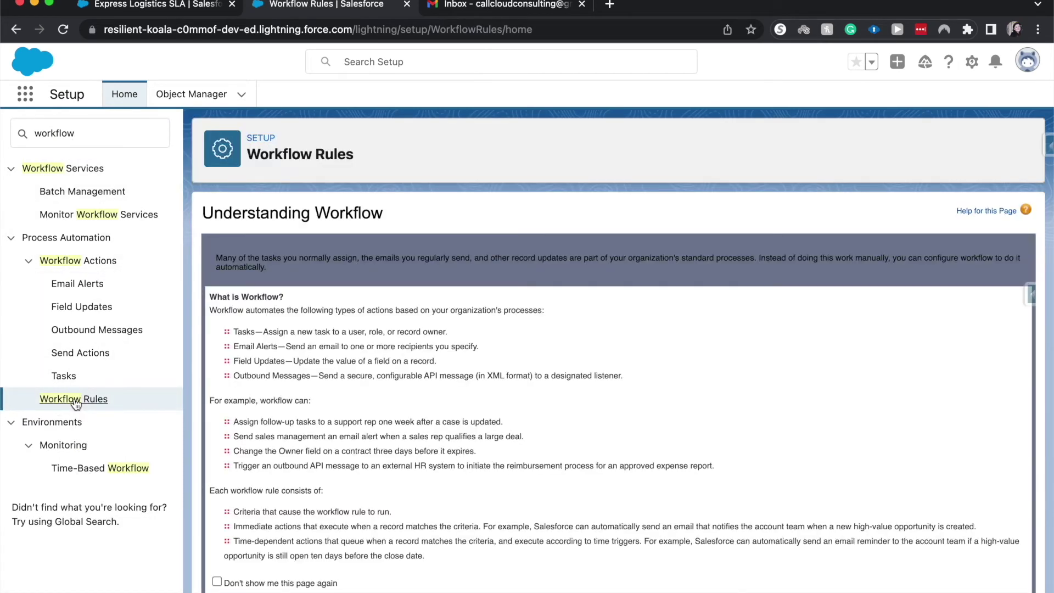
{"action": "scroll", "coordinate": [386, 363], "scroll_direction": "down", "scroll_amount": 2}
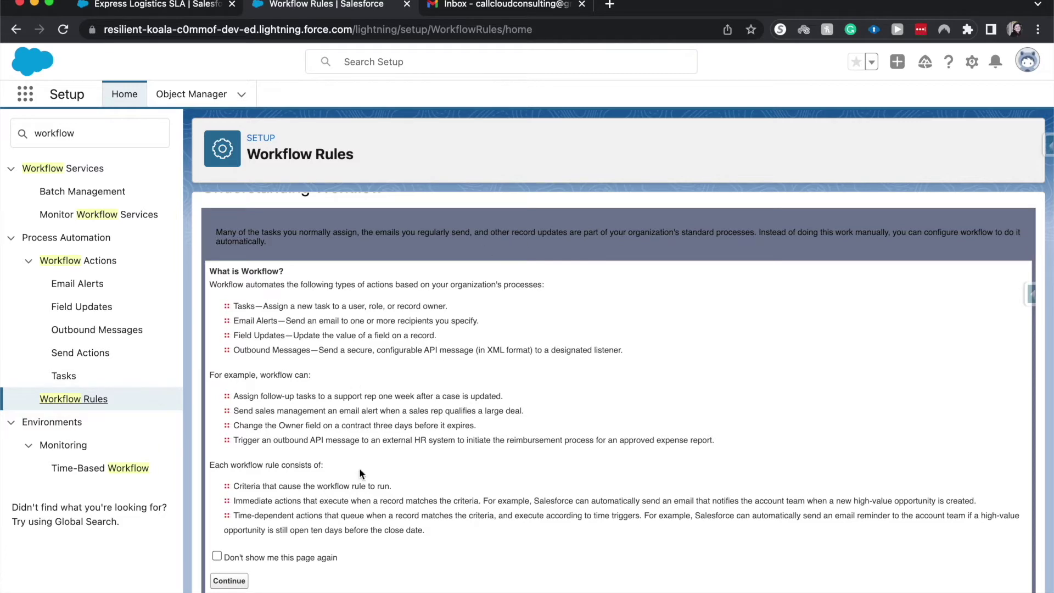
{"action": "left_click", "coordinate": [239, 582]}
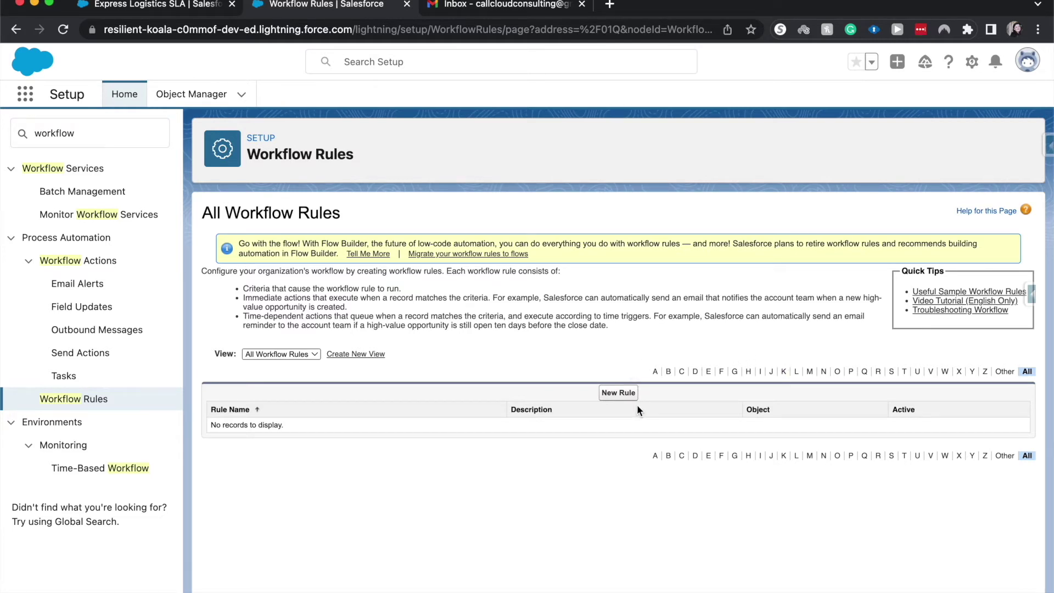
{"action": "left_click", "coordinate": [618, 392]}
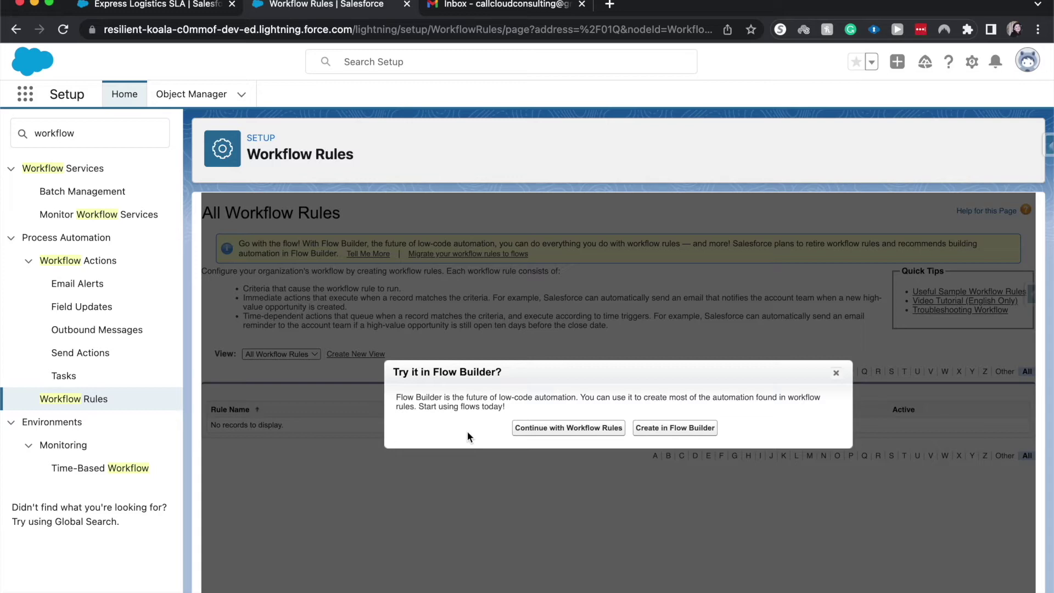
{"action": "left_click", "coordinate": [561, 428]}
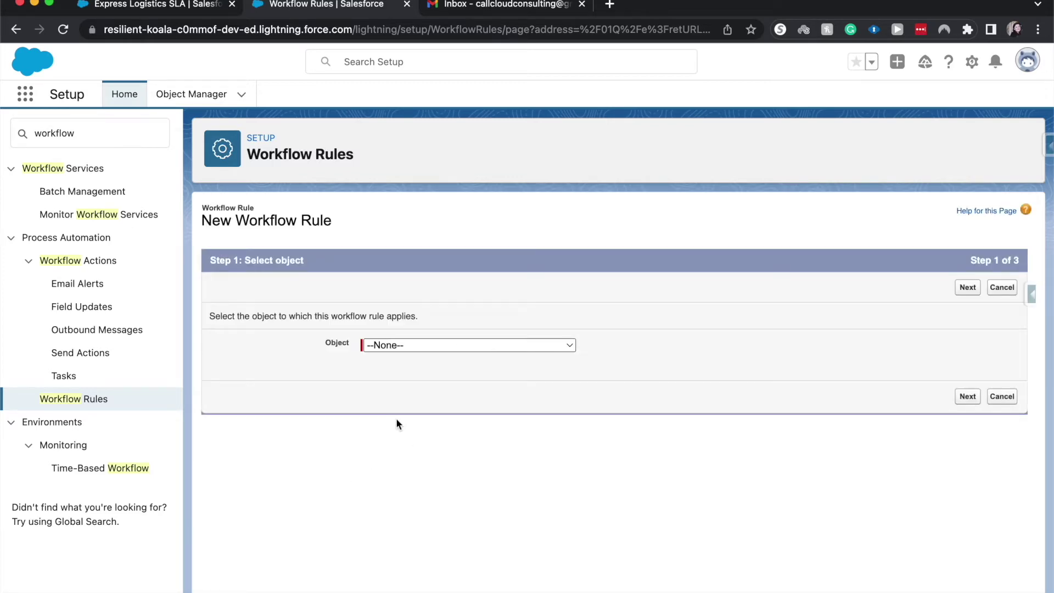
- Choose Opportunity as the rule's object and continue to Step 2
{"action": "left_click", "coordinate": [469, 342]}
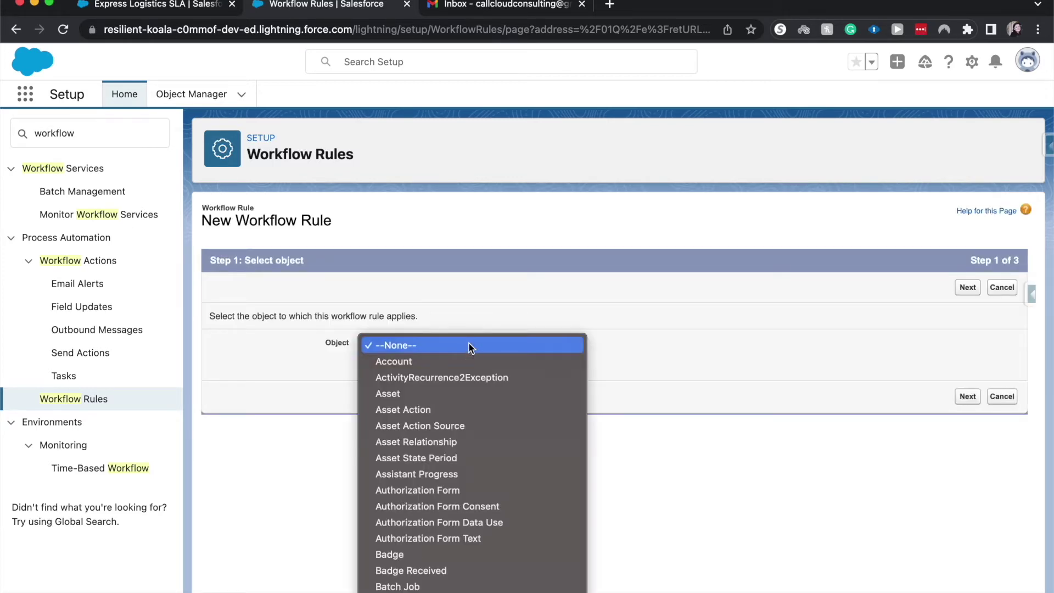
{"action": "scroll", "coordinate": [463, 359], "scroll_direction": "down", "scroll_amount": 15}
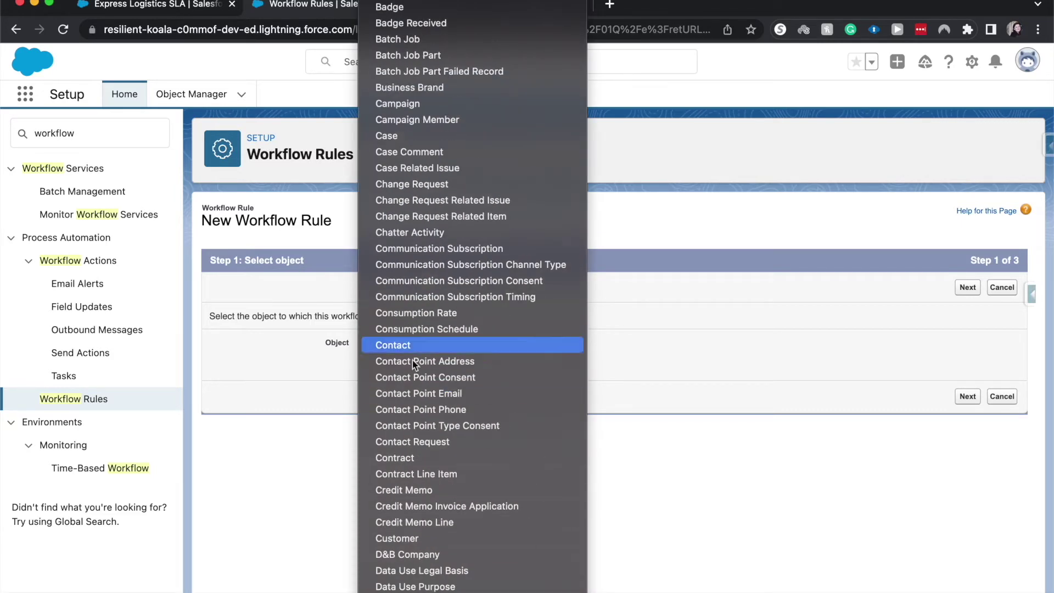
{"action": "scroll", "coordinate": [413, 377], "scroll_direction": "down", "scroll_amount": 5}
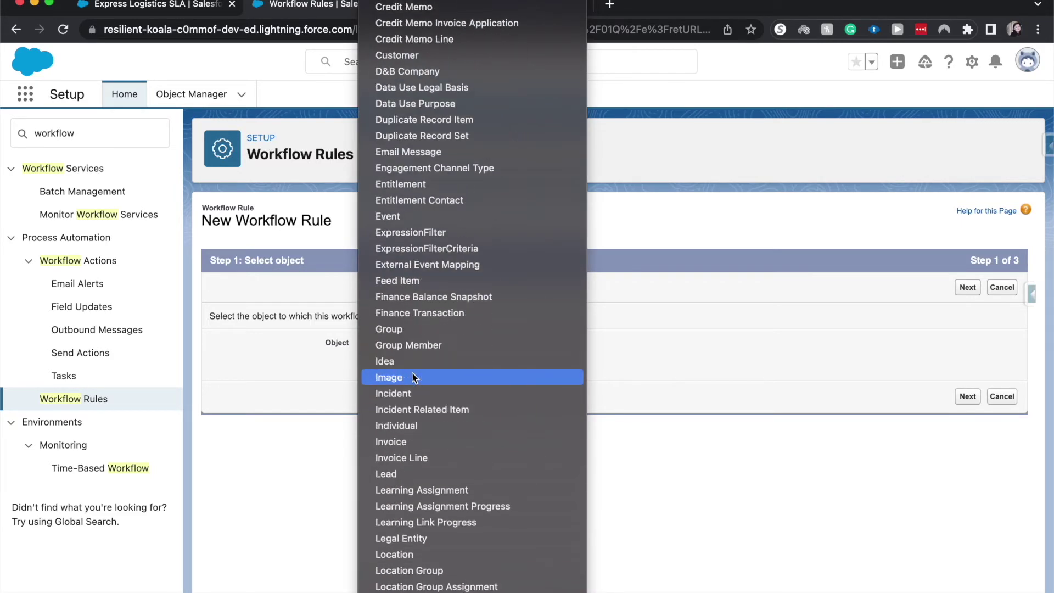
{"action": "scroll", "coordinate": [413, 377], "scroll_direction": "down", "scroll_amount": 6}
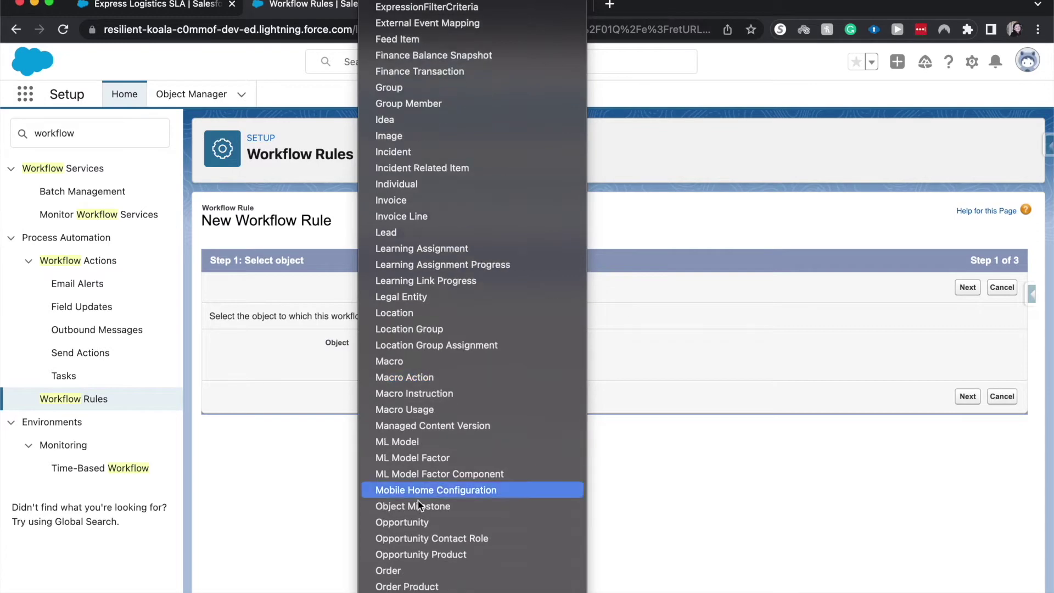
{"action": "left_click", "coordinate": [409, 522]}
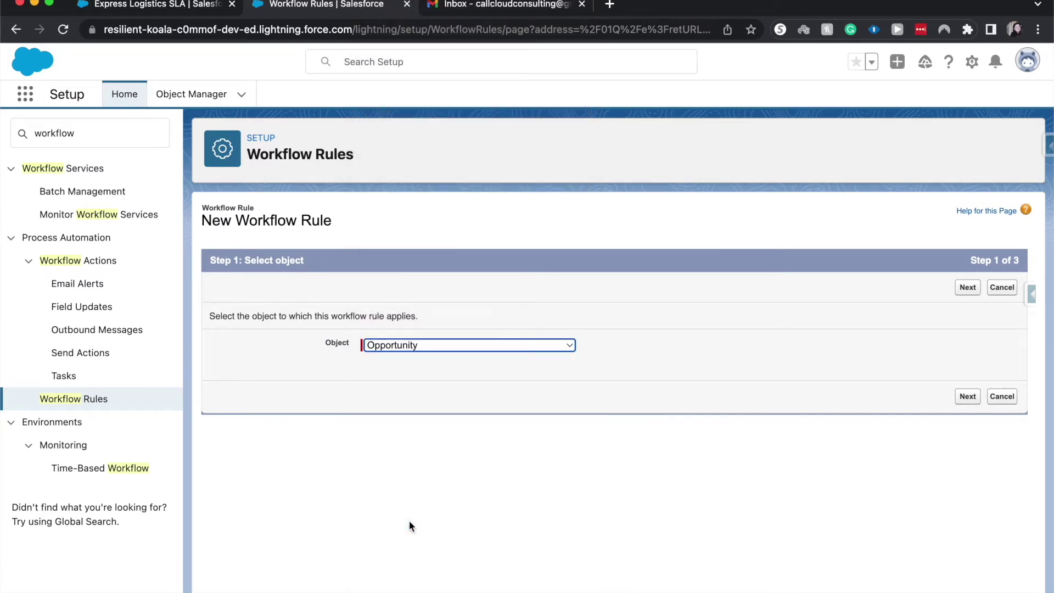
{"action": "left_click", "coordinate": [969, 399]}
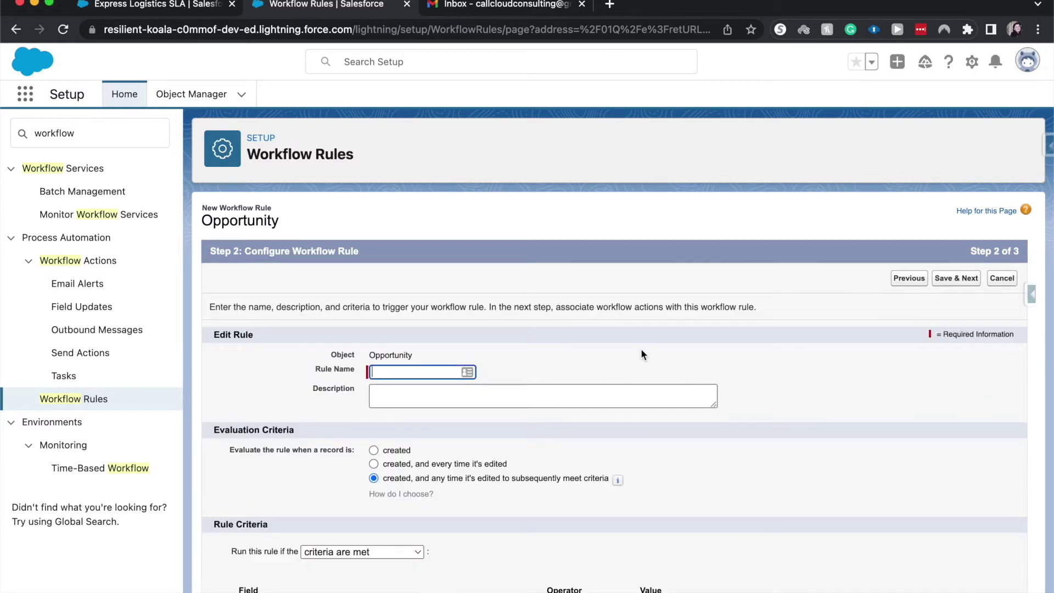
- Enter rule name 'Closed Won Email' and description 'When the opportunity is closed won send an email.'
{"action": "type", "text": "Closed Won Email"}
{"action": "left_click", "coordinate": [784, 379]}
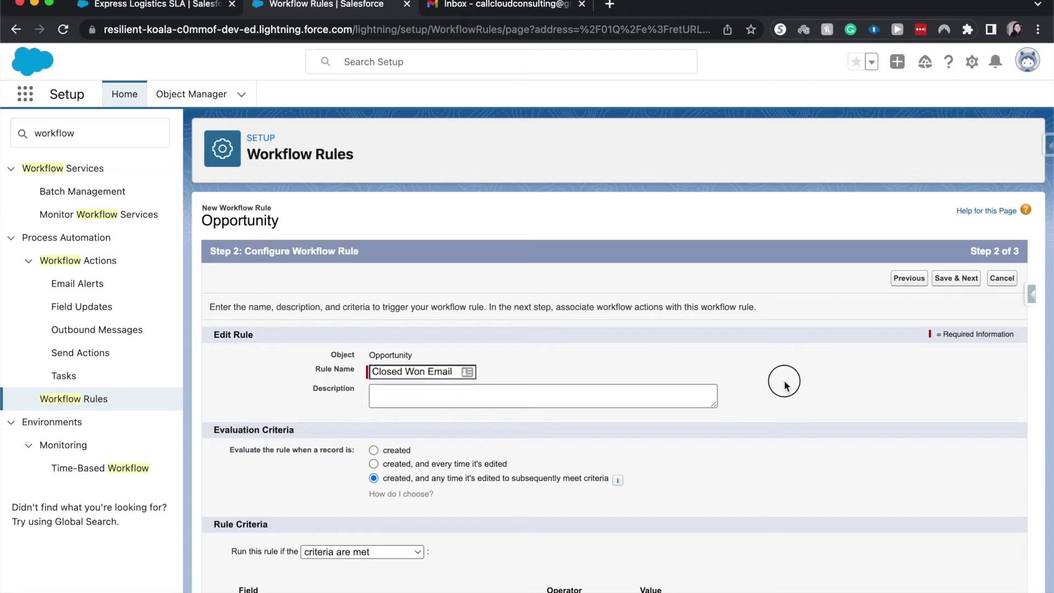
{"action": "left_click", "coordinate": [436, 399]}
{"action": "left_click", "coordinate": [436, 399]}
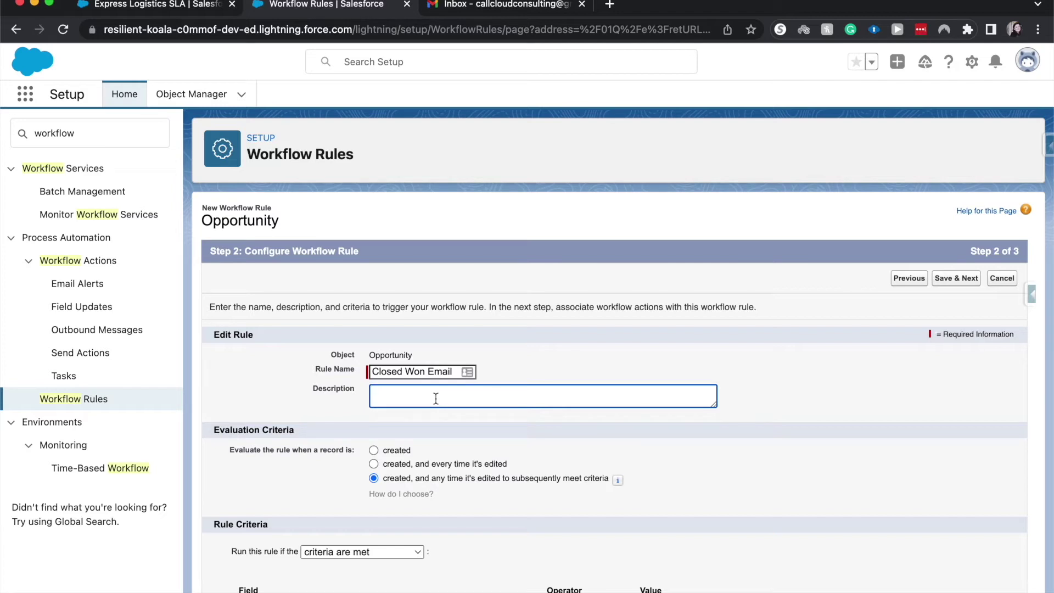
{"action": "type", "text": "When the opportunity is closed won send a"}
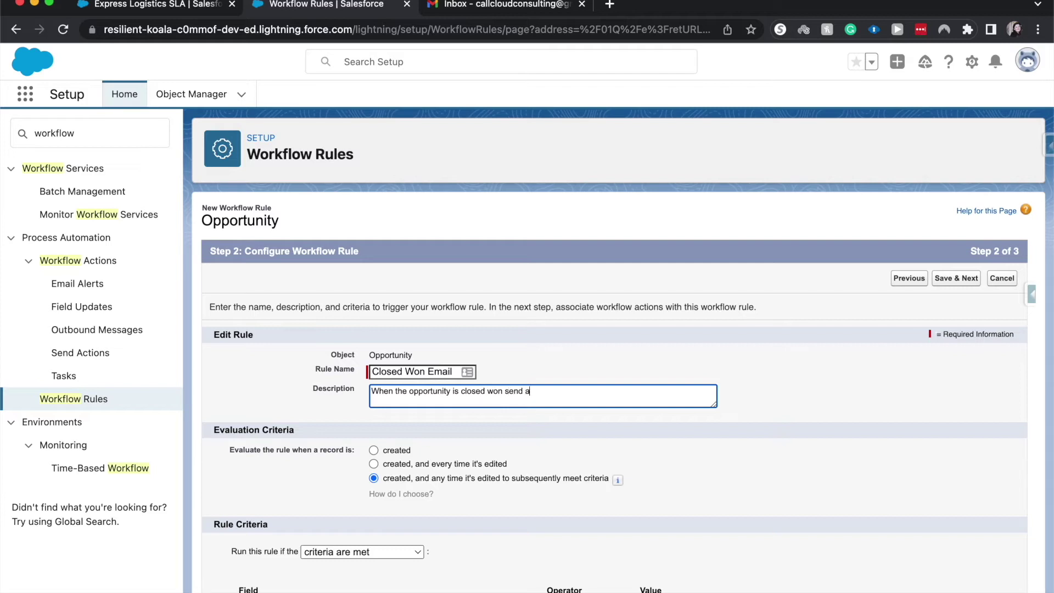
{"action": "type", "text": "n email"}
{"action": "key", "text": "BackSpace"}
{"action": "type", "text": "."}
{"action": "scroll", "coordinate": [475, 484], "scroll_direction": "down", "scroll_amount": 2}
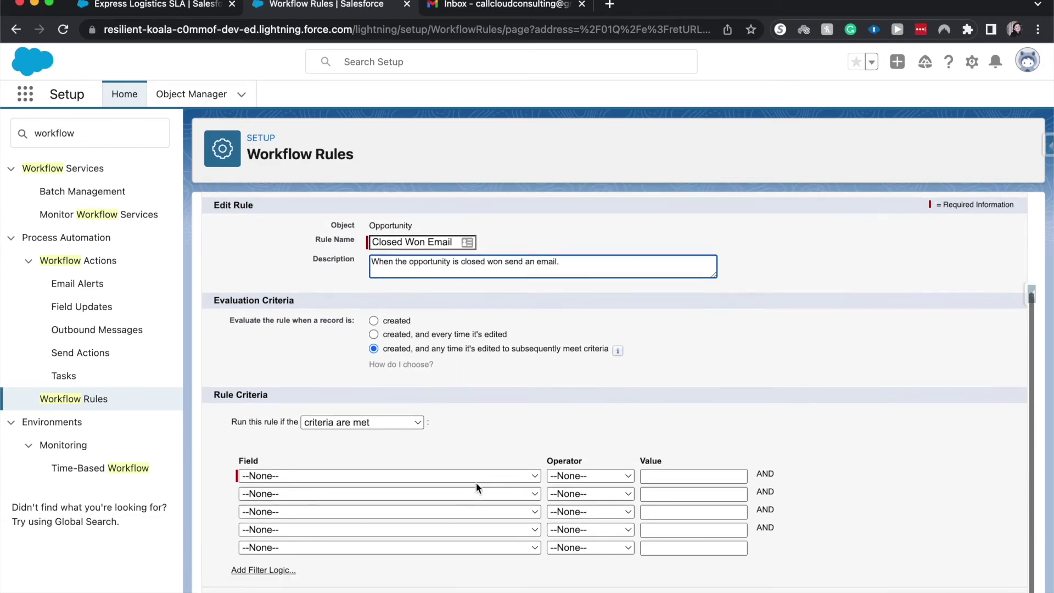
- Try the formula-based rule criteria option, then switch back to field criteria rows
{"action": "scroll", "coordinate": [475, 482], "scroll_direction": "down", "scroll_amount": 1}
{"action": "left_click", "coordinate": [378, 407]}
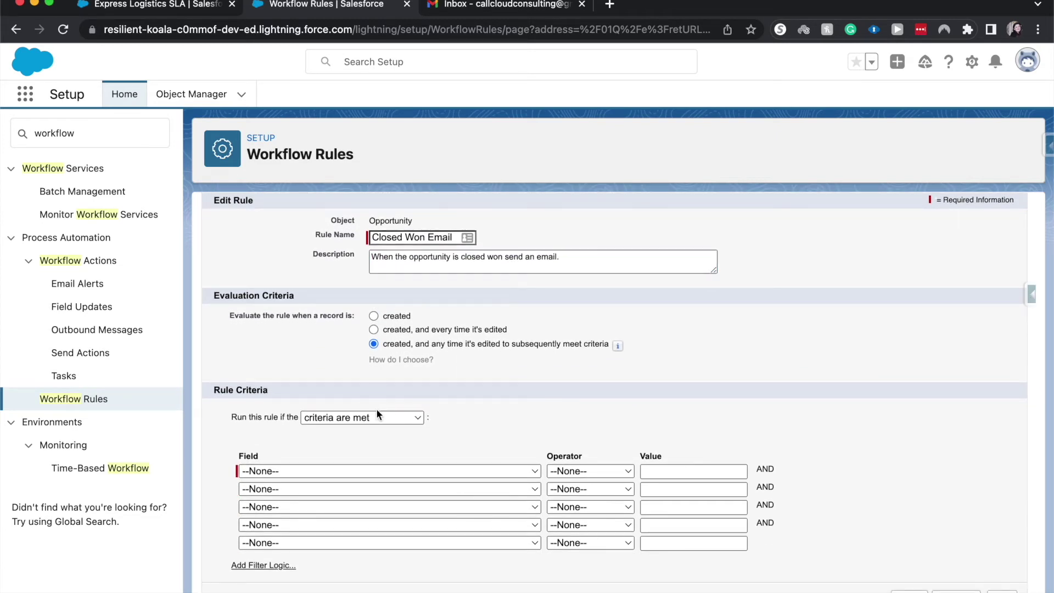
{"action": "left_click", "coordinate": [364, 419]}
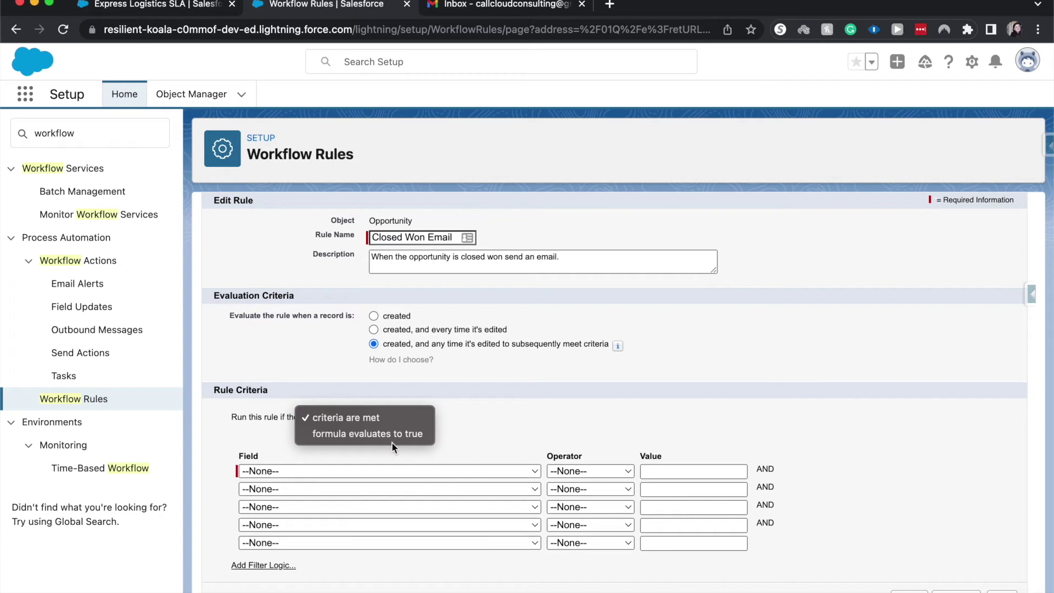
{"action": "left_click", "coordinate": [373, 435]}
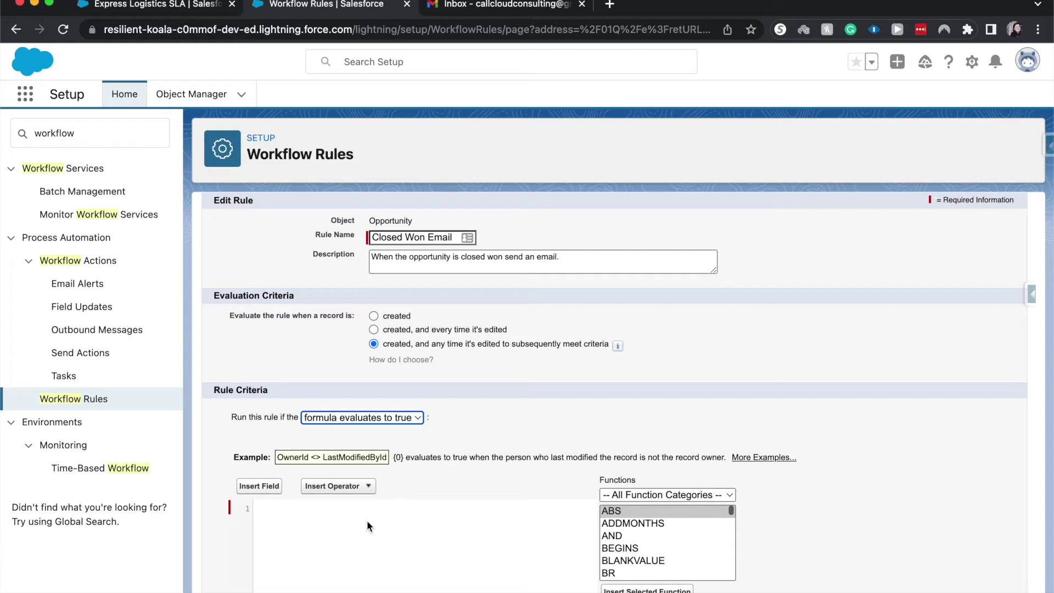
{"action": "left_click", "coordinate": [318, 417]}
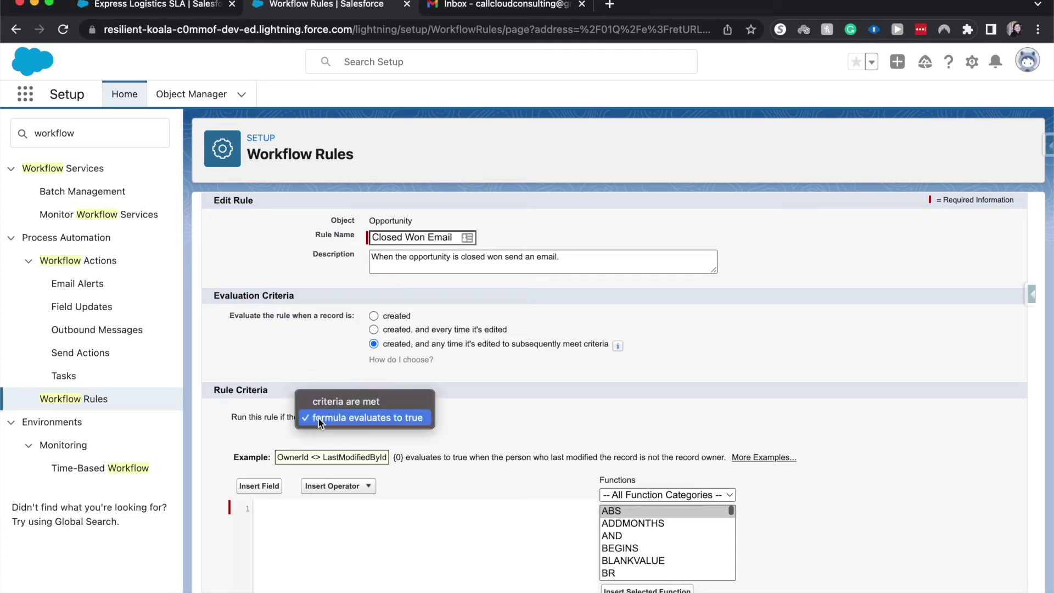
{"action": "left_click", "coordinate": [331, 403]}
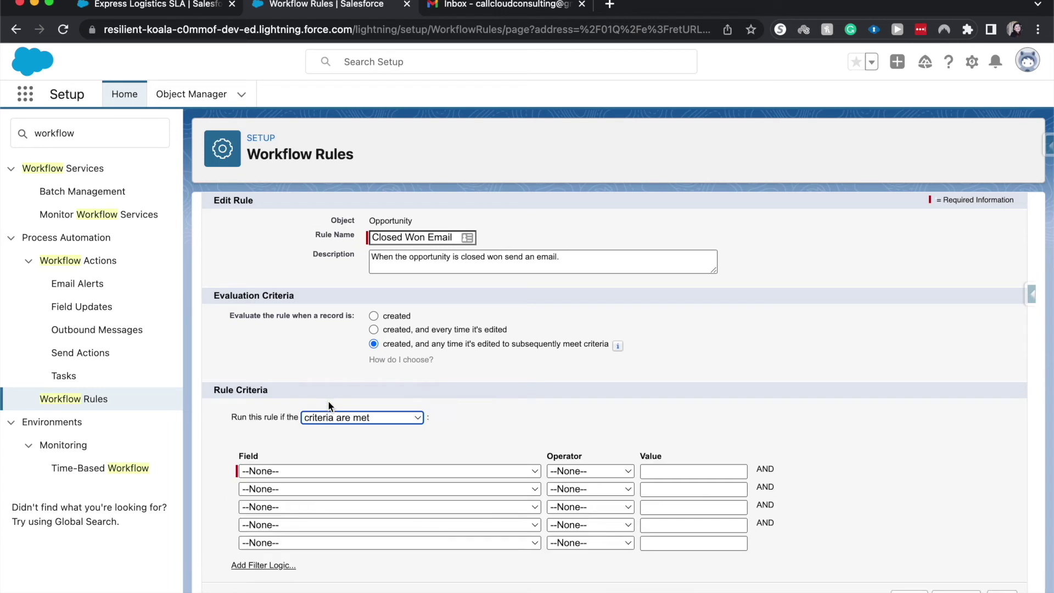
- Set the criterion to Opportunity: Stage equals Closed Won and save to continue
{"action": "left_click", "coordinate": [292, 470]}
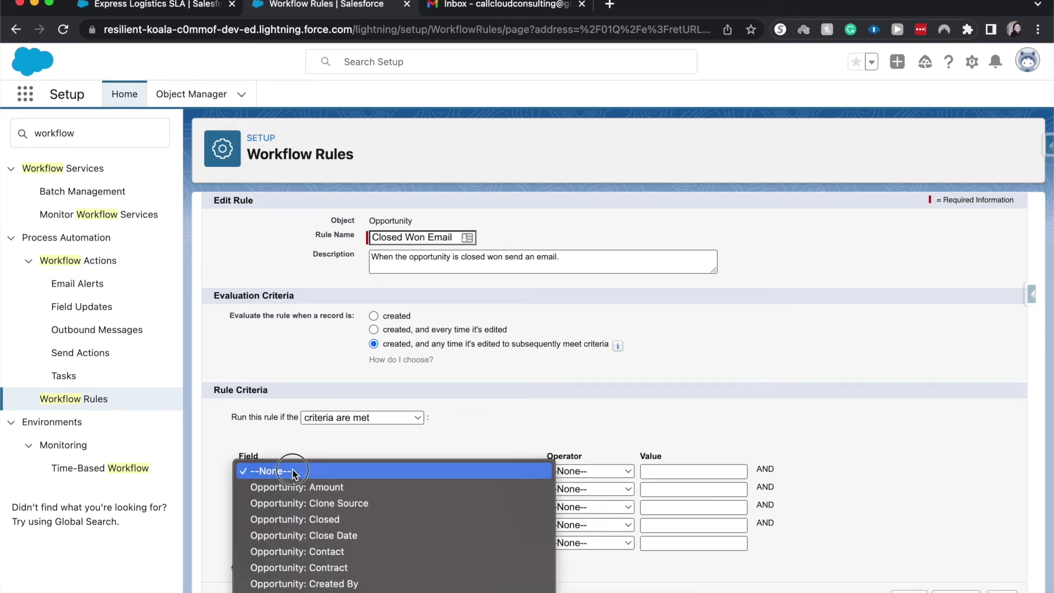
{"action": "left_click", "coordinate": [284, 471]}
{"action": "left_click", "coordinate": [280, 472]}
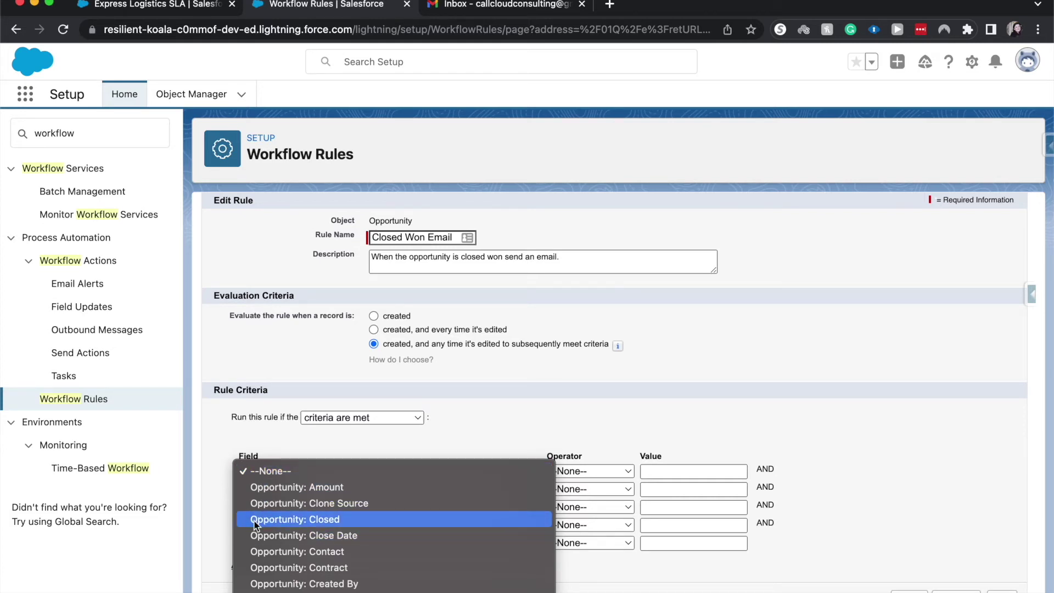
{"action": "scroll", "coordinate": [255, 524], "scroll_direction": "down", "scroll_amount": 15}
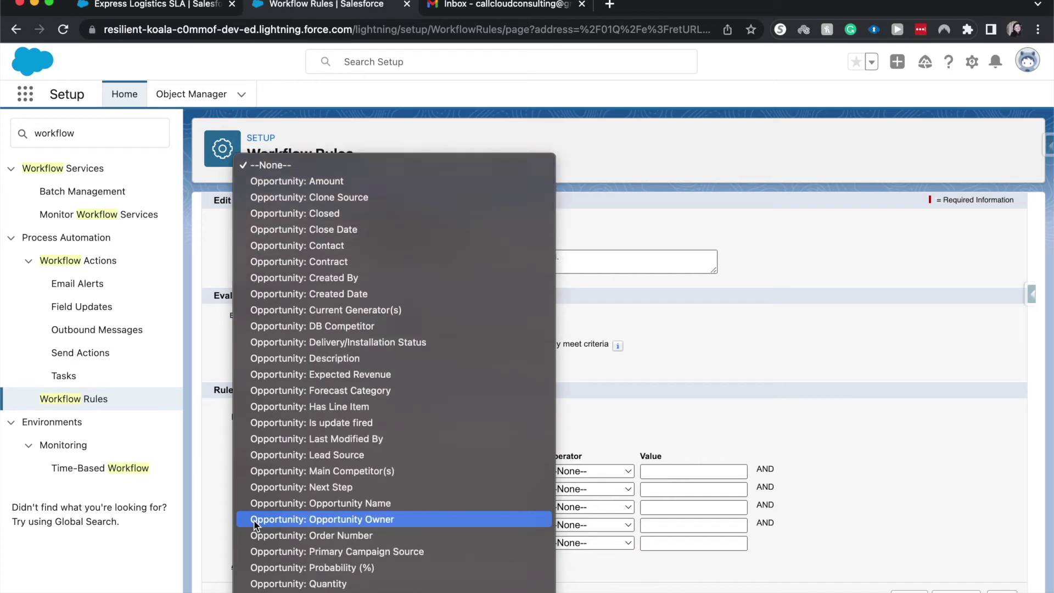
{"action": "scroll", "coordinate": [254, 524], "scroll_direction": "down", "scroll_amount": 1}
{"action": "left_click", "coordinate": [257, 520]}
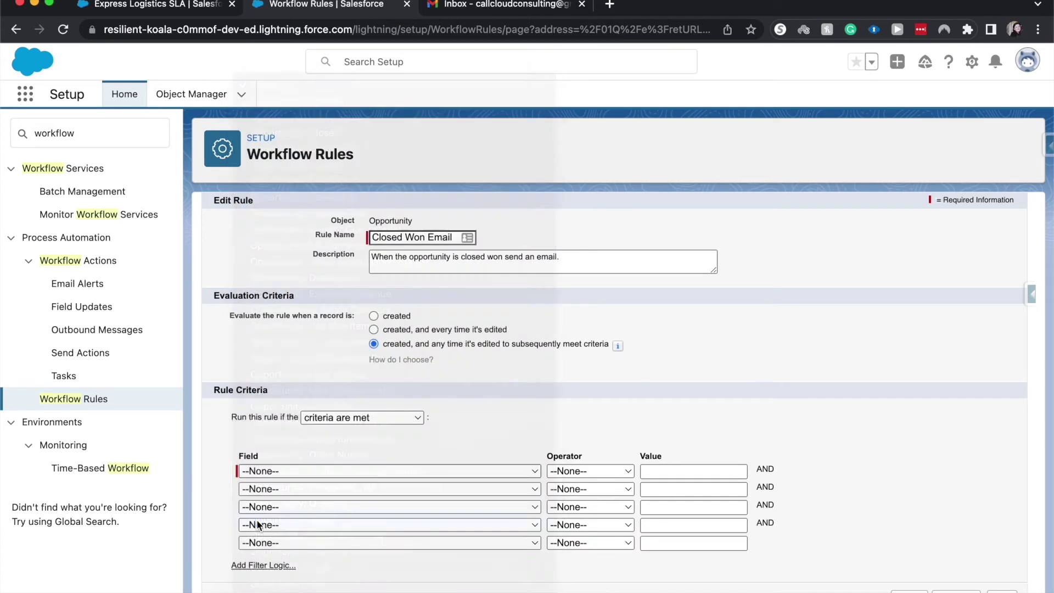
{"action": "left_click", "coordinate": [574, 473]}
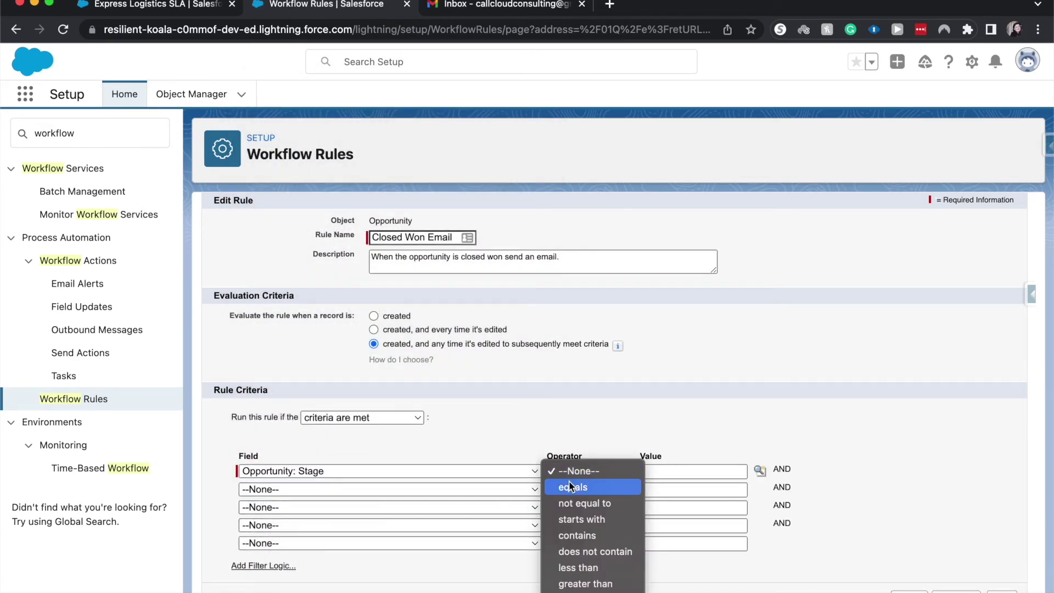
{"action": "left_click", "coordinate": [574, 487]}
{"action": "left_click", "coordinate": [676, 471]}
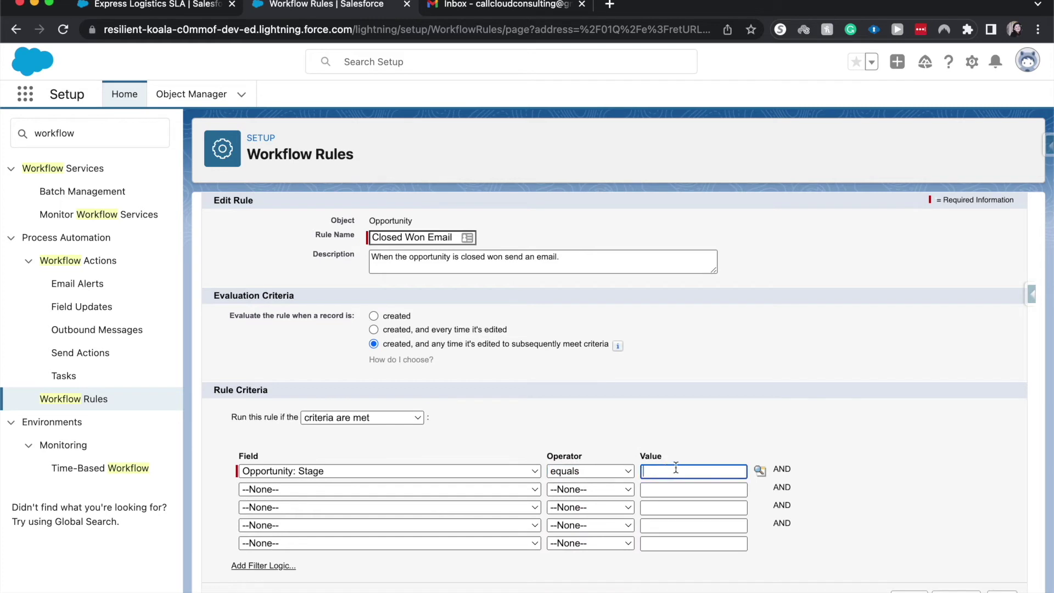
{"action": "left_click", "coordinate": [759, 470]}
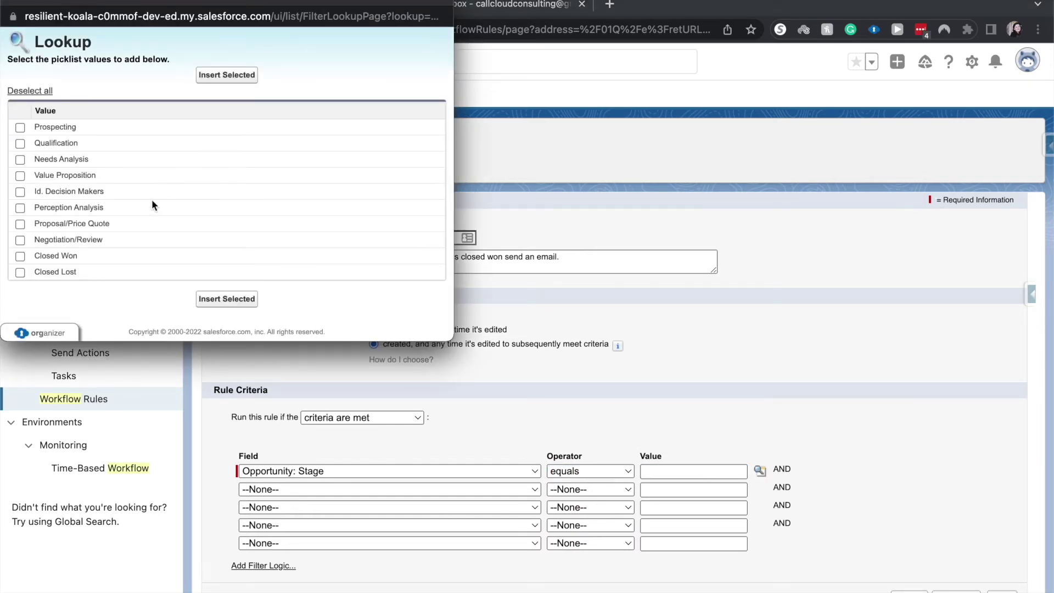
{"action": "left_click", "coordinate": [58, 253]}
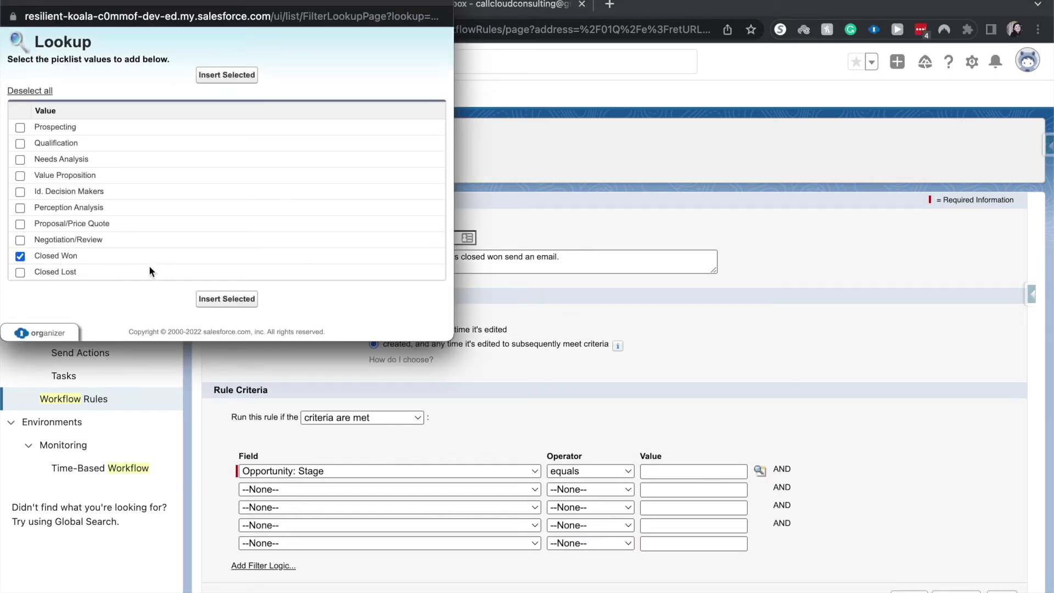
{"action": "left_click", "coordinate": [238, 301]}
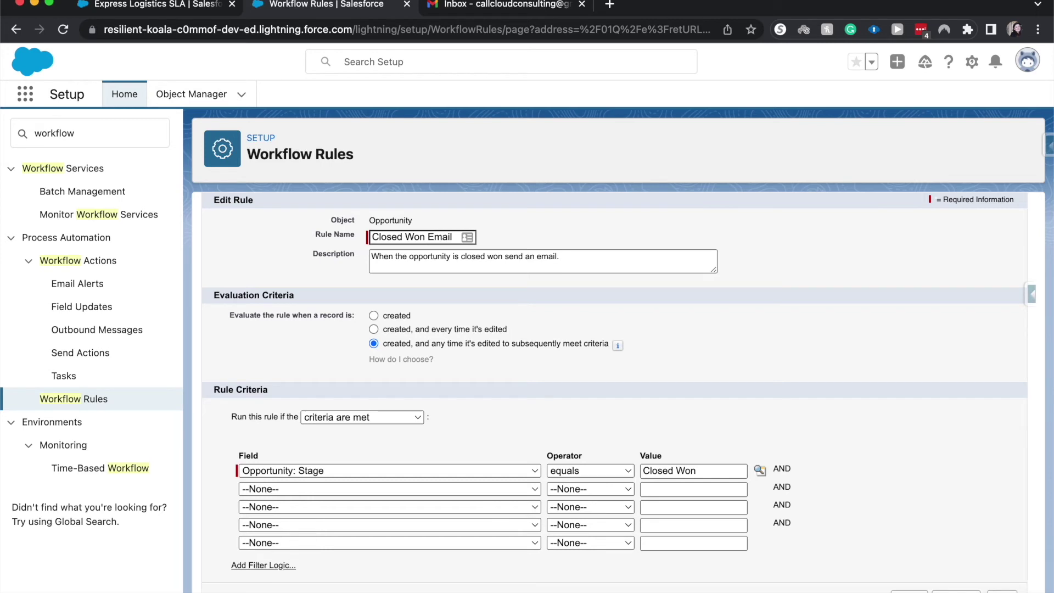
{"action": "left_click", "coordinate": [956, 591]}
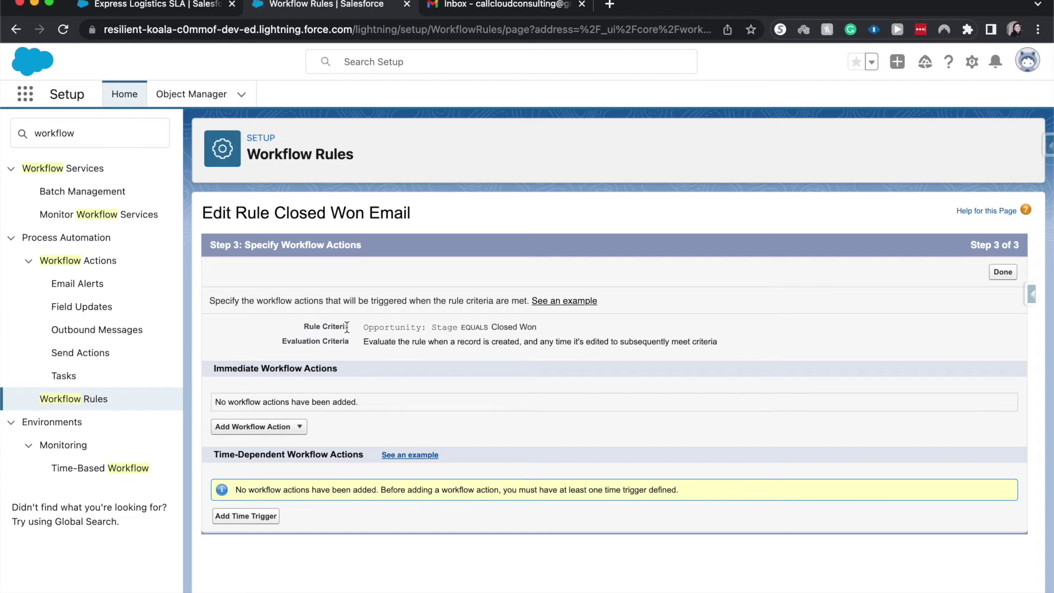
- Add a new email alert described 'Closed won email alert' with its unique name auto-filled
{"action": "left_click", "coordinate": [273, 433]}
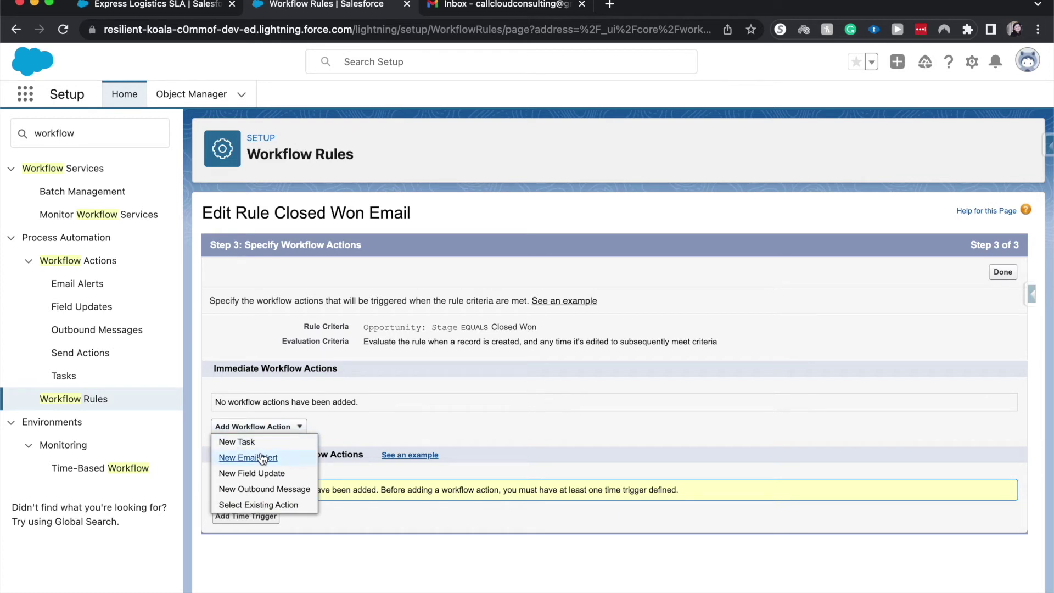
{"action": "left_click", "coordinate": [262, 457]}
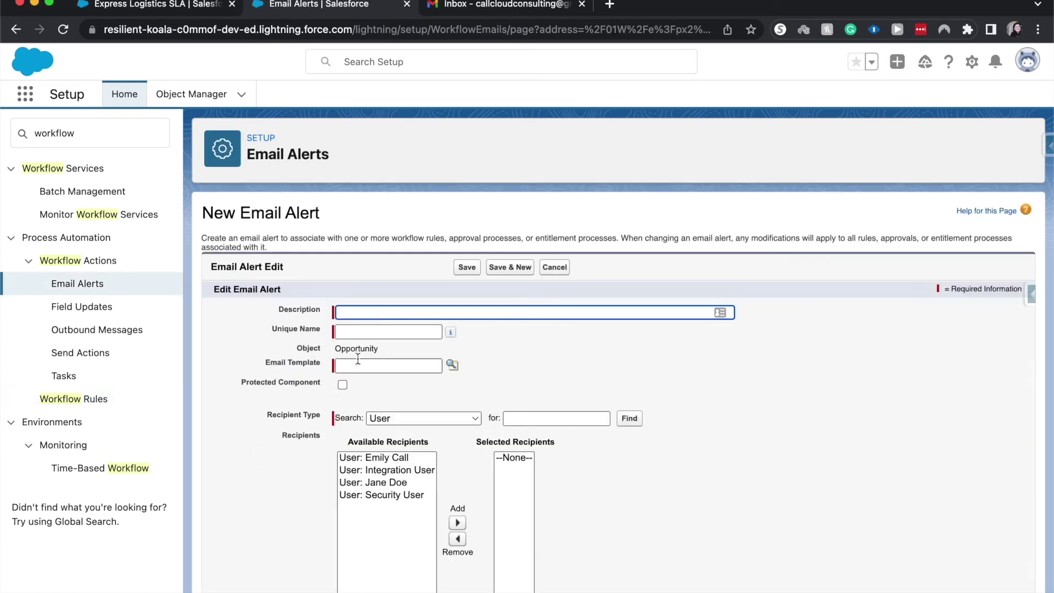
{"action": "type", "text": "Closed won email alert"}
{"action": "left_click", "coordinate": [338, 333]}
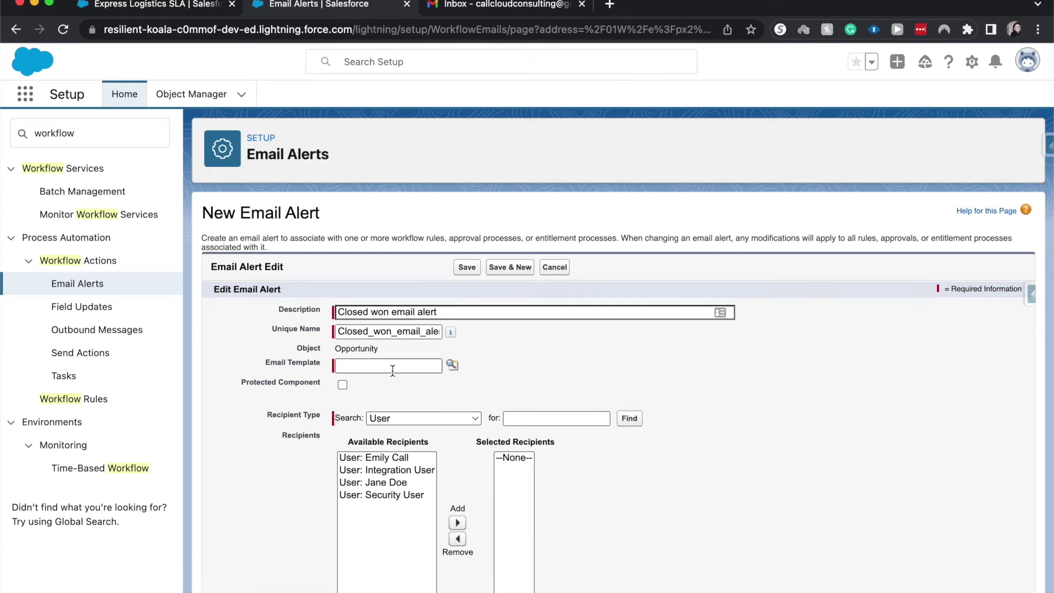
{"action": "scroll", "coordinate": [409, 402], "scroll_direction": "down", "scroll_amount": 1}
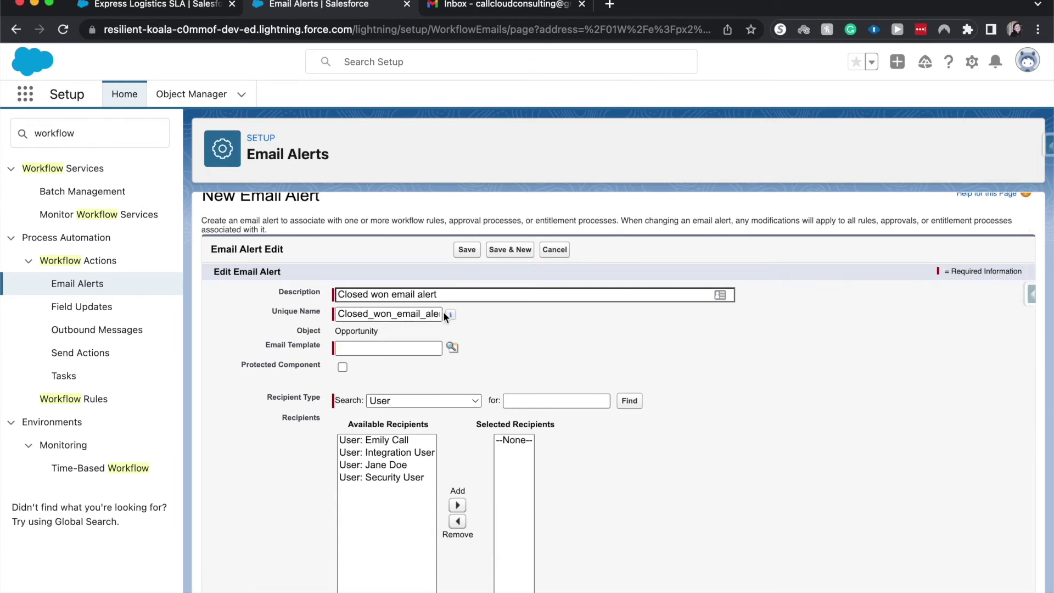
{"action": "left_click", "coordinate": [453, 346]}
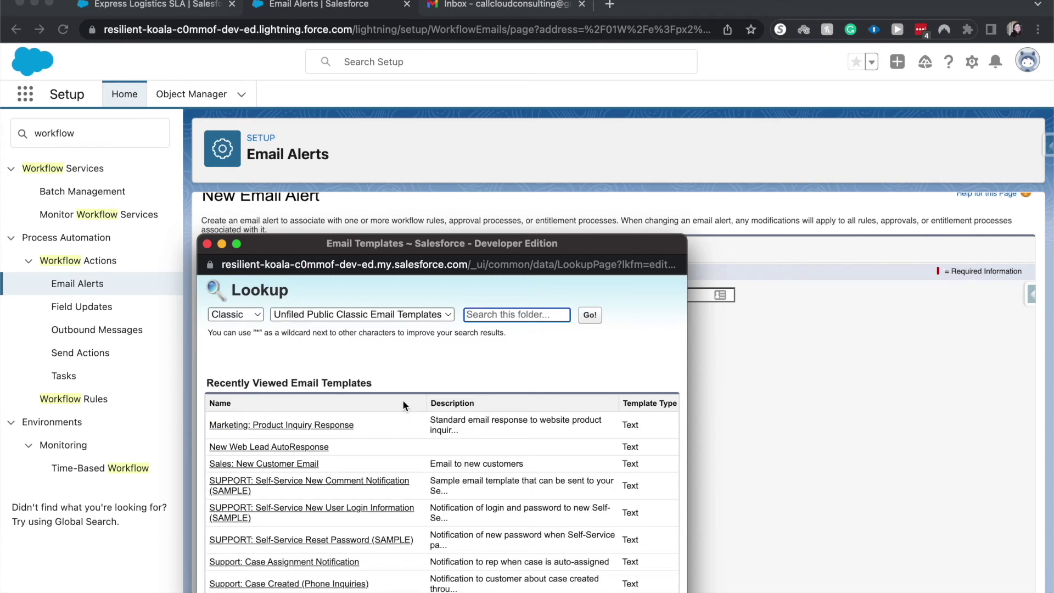
- Pick the Support: Case Assignment Notification template and add the first available user as recipient
{"action": "scroll", "coordinate": [402, 399], "scroll_direction": "down", "scroll_amount": 4}
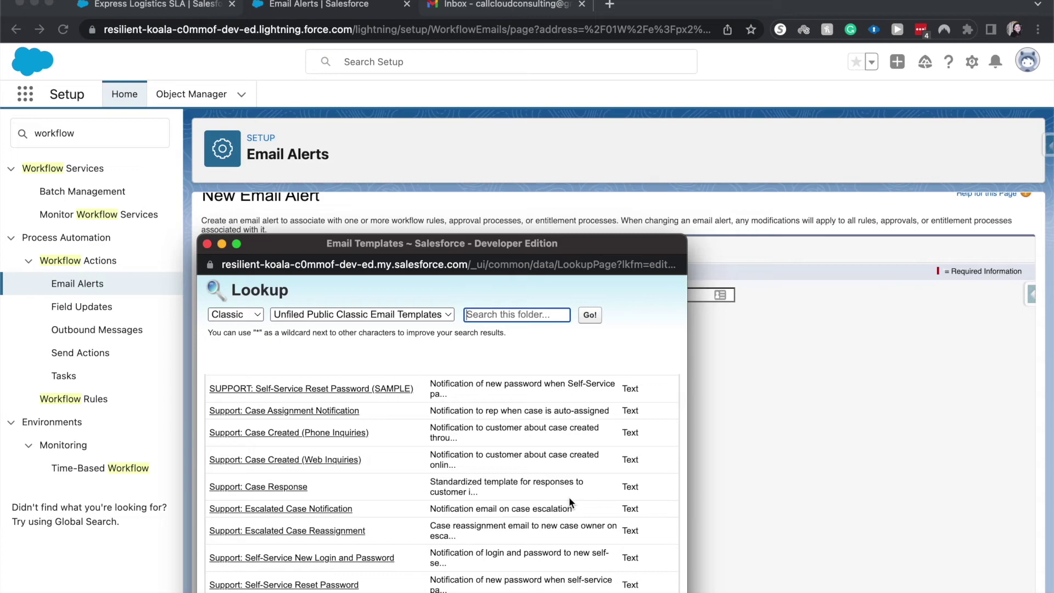
{"action": "scroll", "coordinate": [343, 533], "scroll_direction": "up", "scroll_amount": 5}
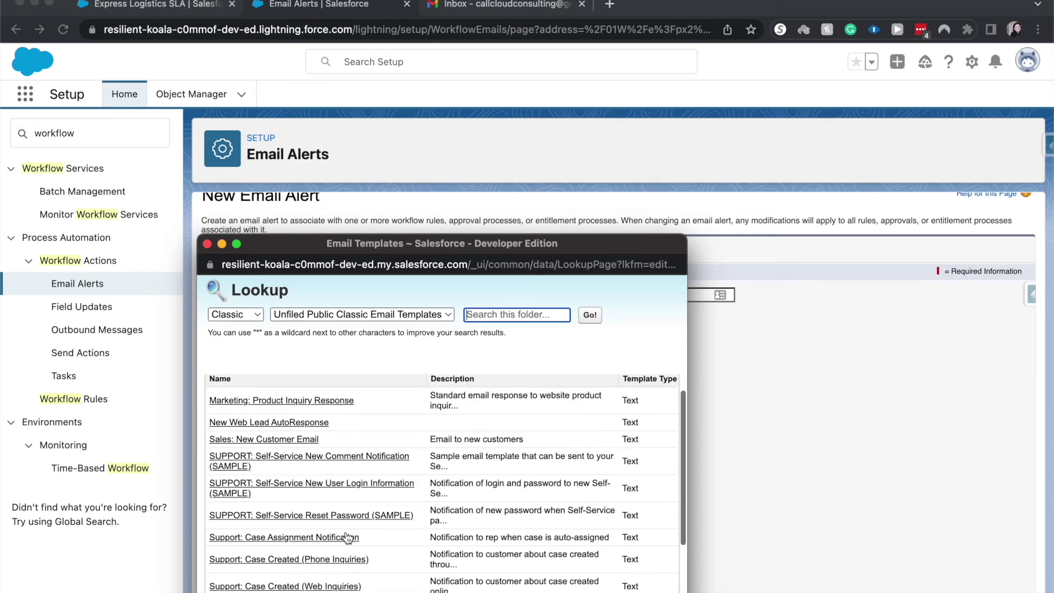
{"action": "left_click", "coordinate": [346, 537]}
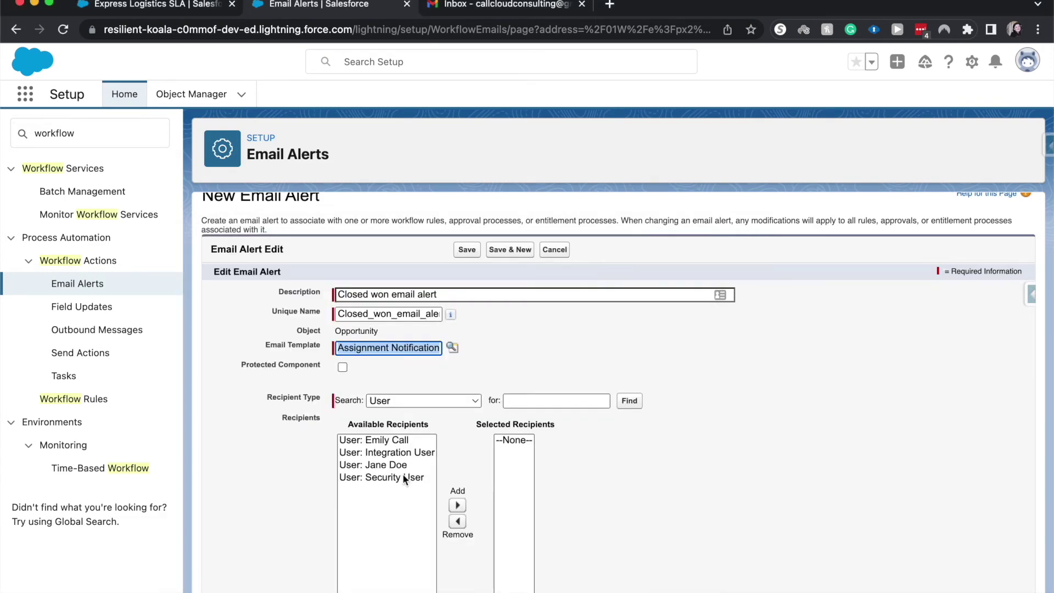
{"action": "scroll", "coordinate": [524, 351], "scroll_direction": "down", "scroll_amount": 3}
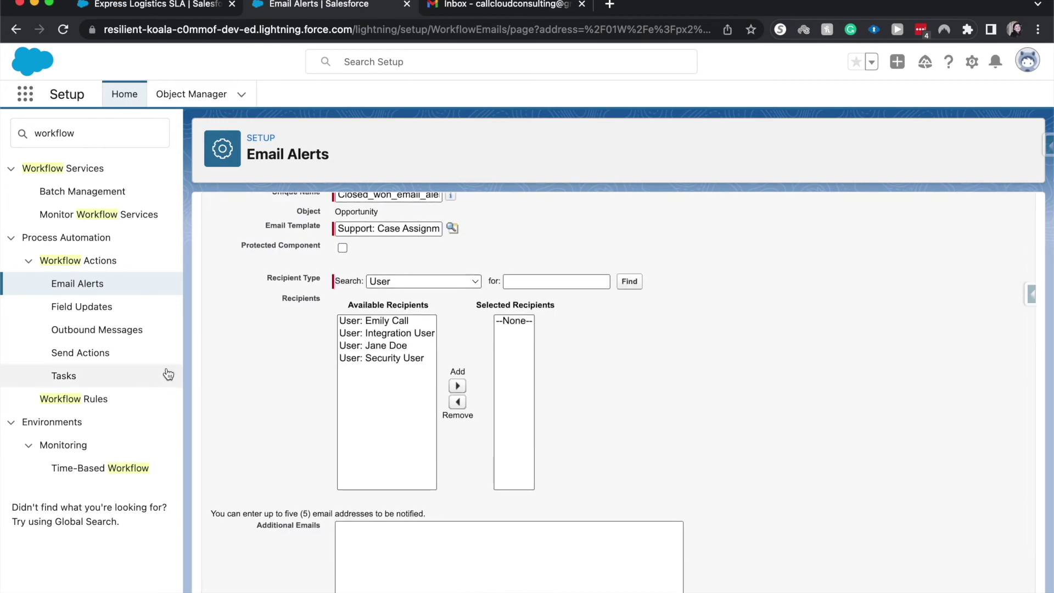
{"action": "left_click", "coordinate": [357, 321]}
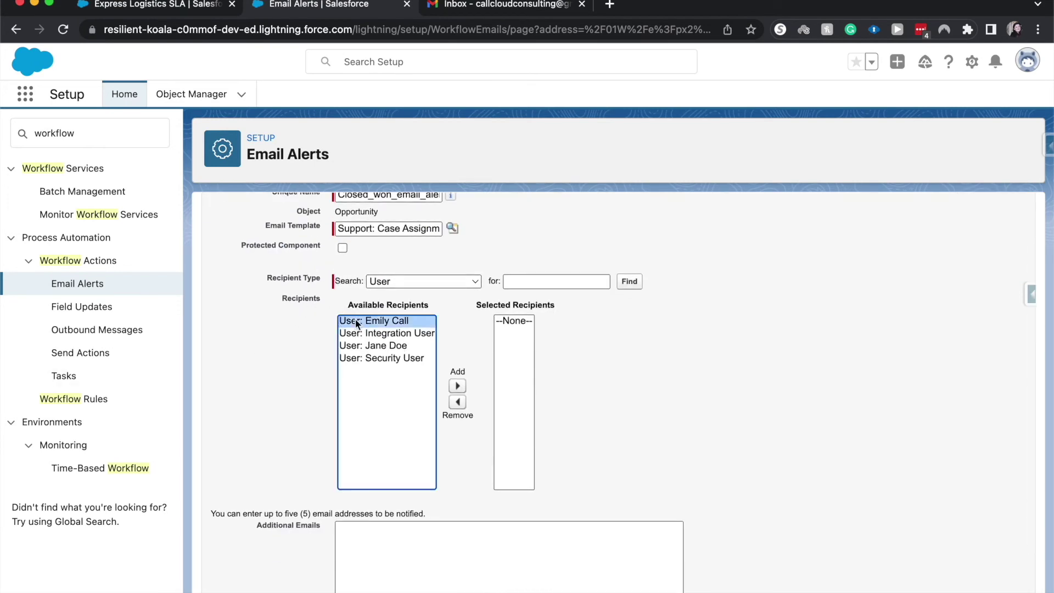
{"action": "left_click", "coordinate": [458, 385]}
{"action": "scroll", "coordinate": [467, 428], "scroll_direction": "down", "scroll_amount": 2}
{"action": "left_click", "coordinate": [446, 448]}
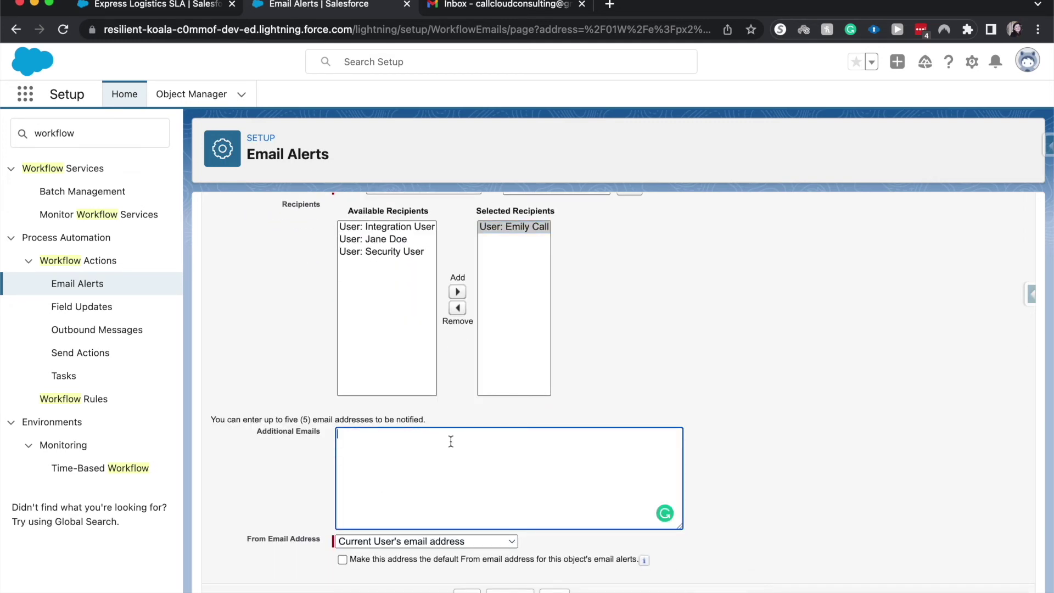
- Paste the Gmail inbox address into Additional Emails and save the email alert
{"action": "left_click", "coordinate": [516, 5]}
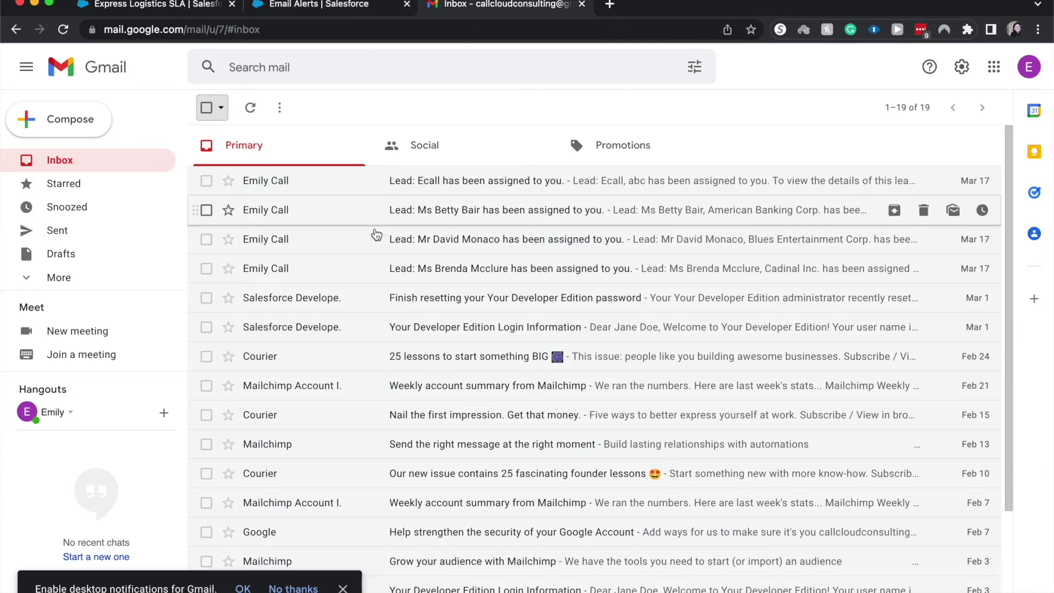
{"action": "left_click", "coordinate": [294, 7]}
{"action": "key", "text": "super+v"}
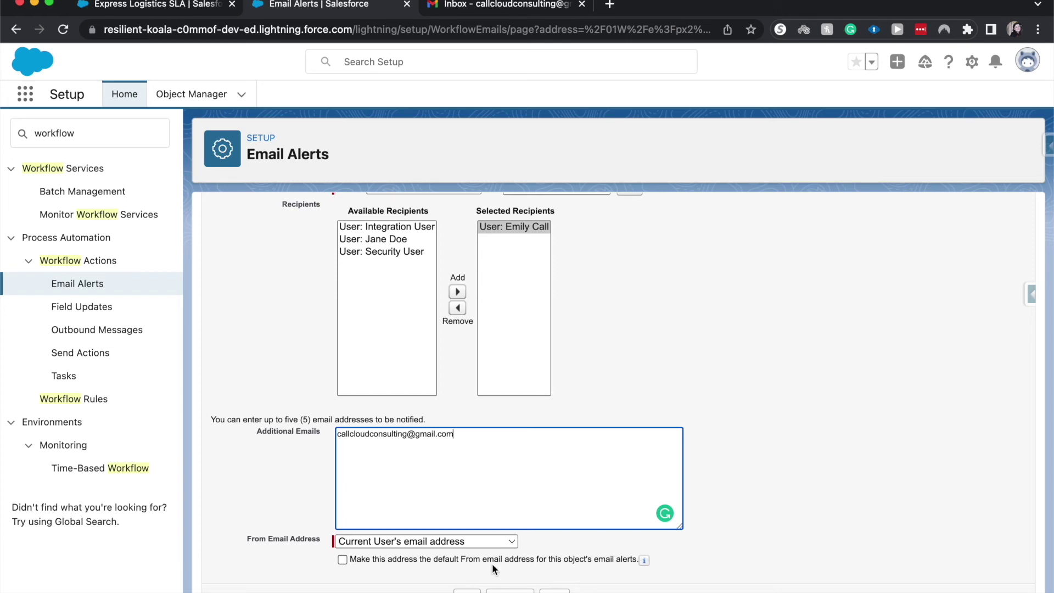
{"action": "left_click", "coordinate": [467, 589]}
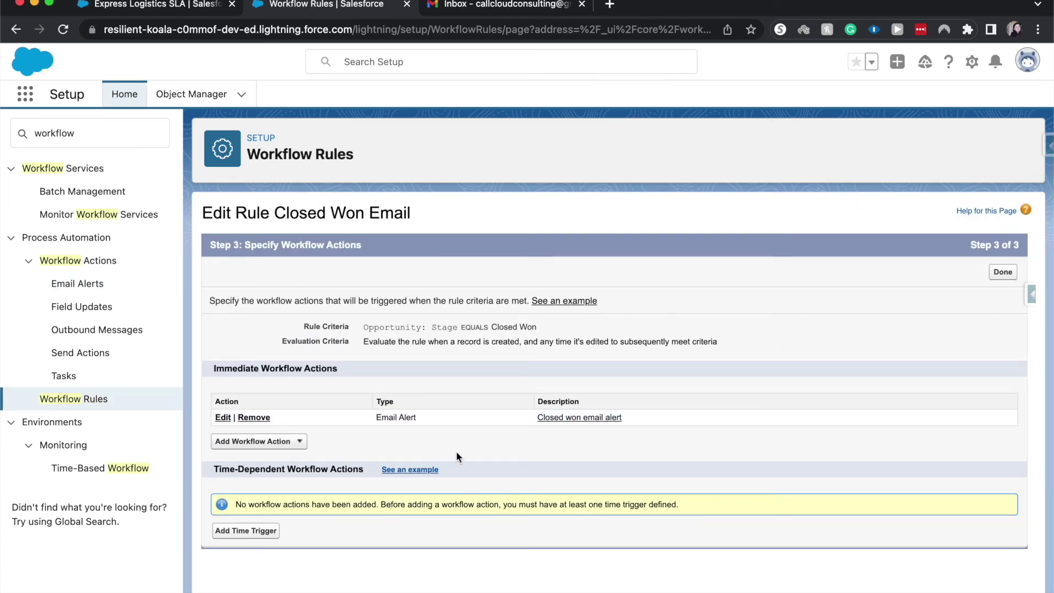
- Complete the rule wizard and set the Closed Won Email rule to Active
{"action": "left_click", "coordinate": [999, 273]}
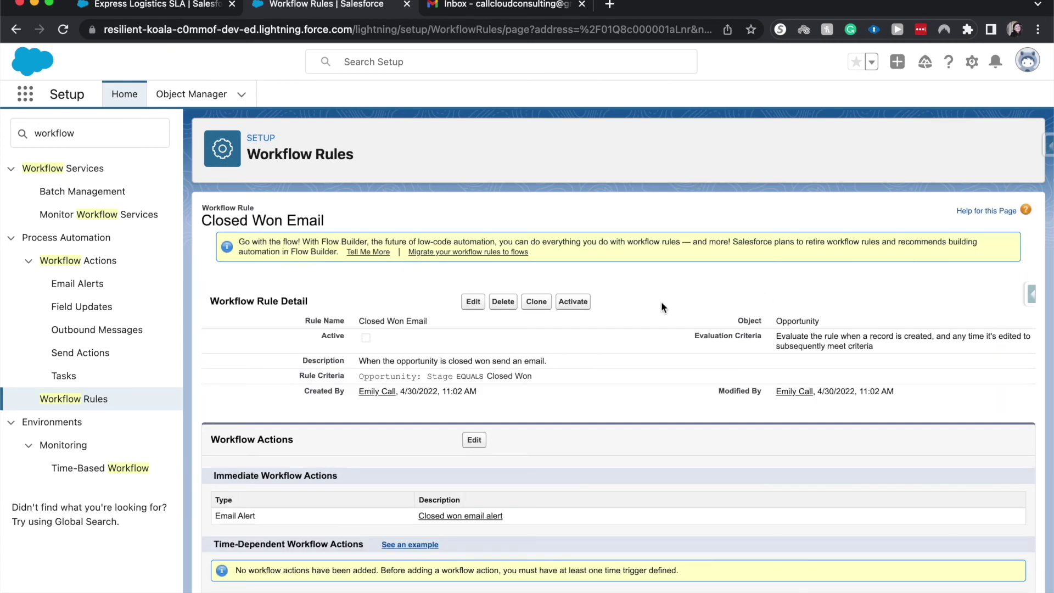
{"action": "left_click", "coordinate": [571, 301]}
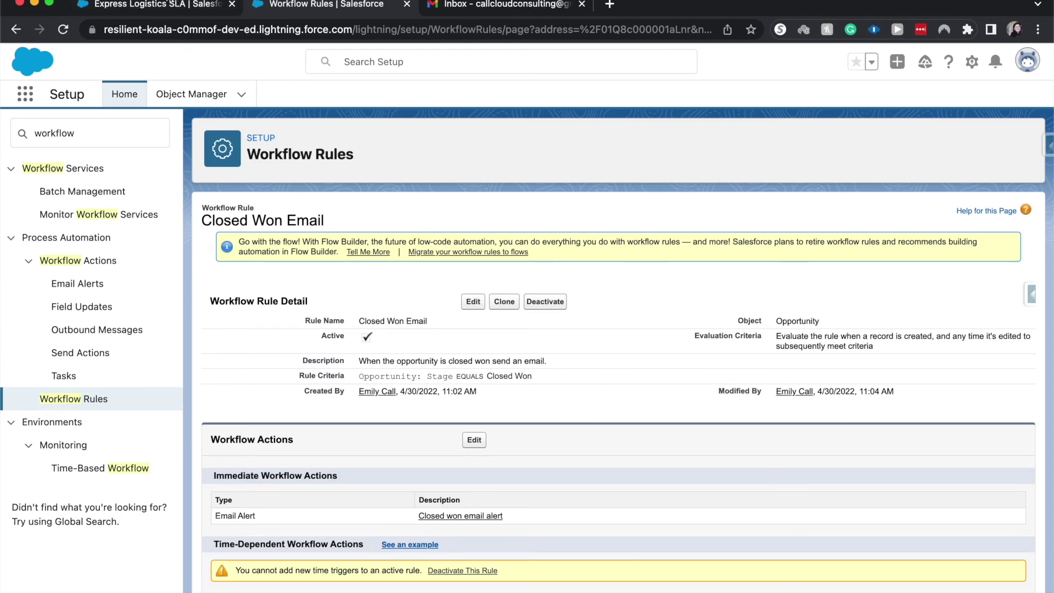
- Reload the Express Logistics SLA opportunity, set its stage to Closed Won, and save
{"action": "left_click", "coordinate": [164, 4]}
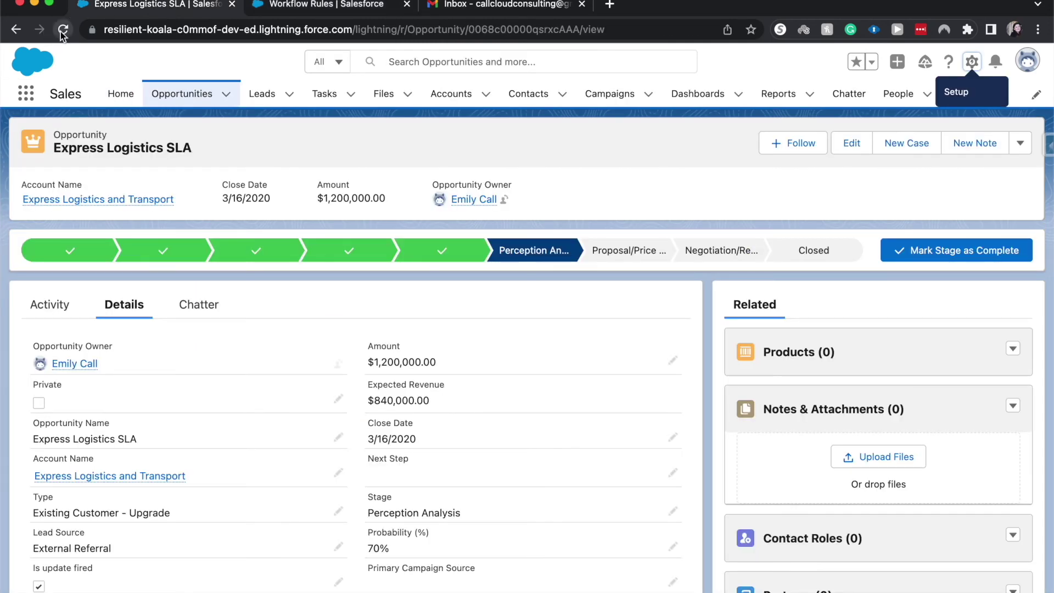
{"action": "left_click", "coordinate": [63, 30]}
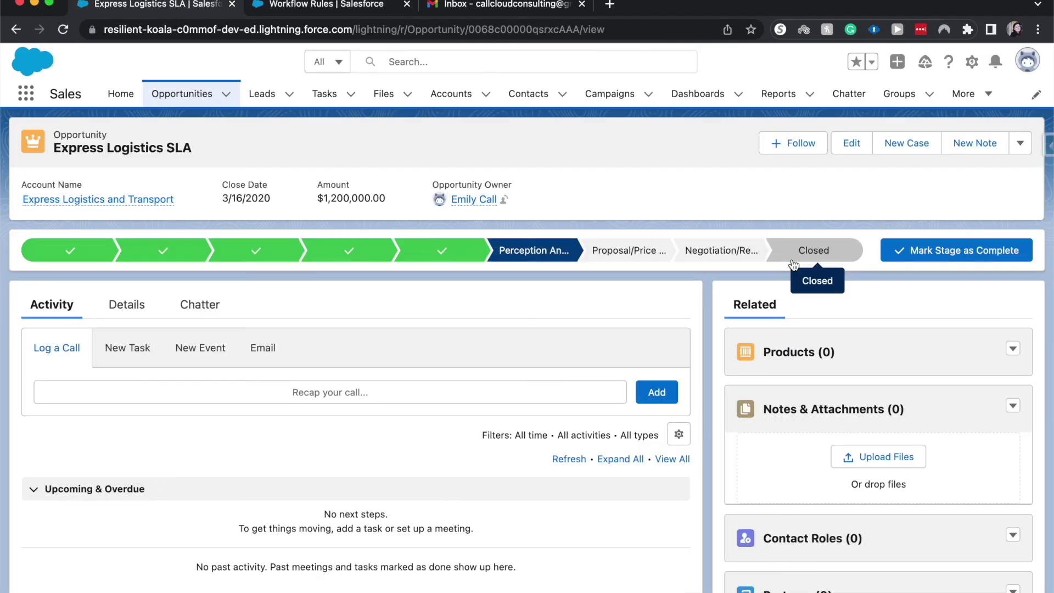
{"action": "left_click", "coordinate": [793, 265]}
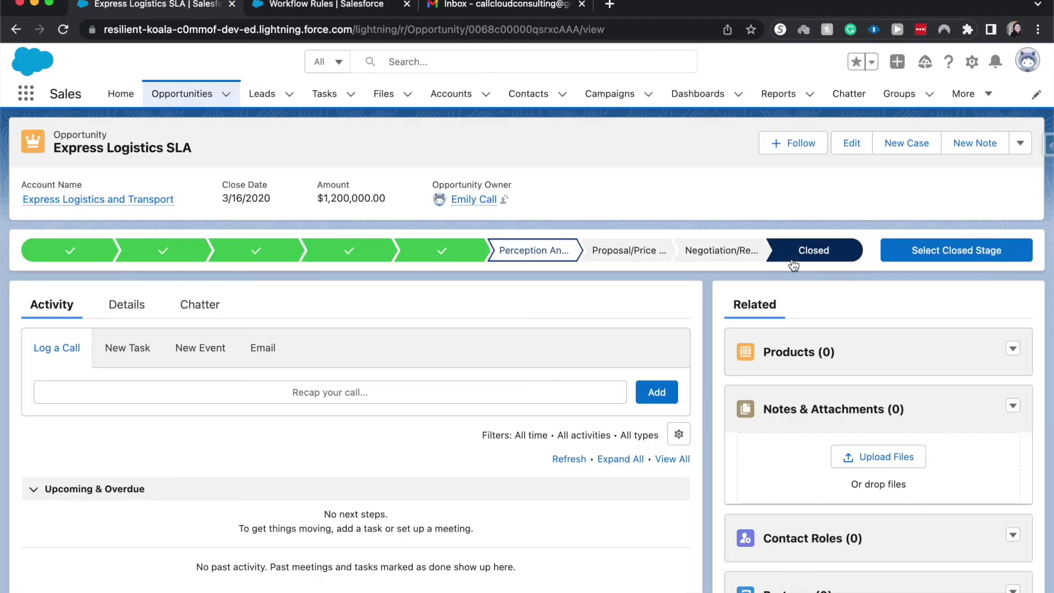
{"action": "left_click", "coordinate": [979, 252]}
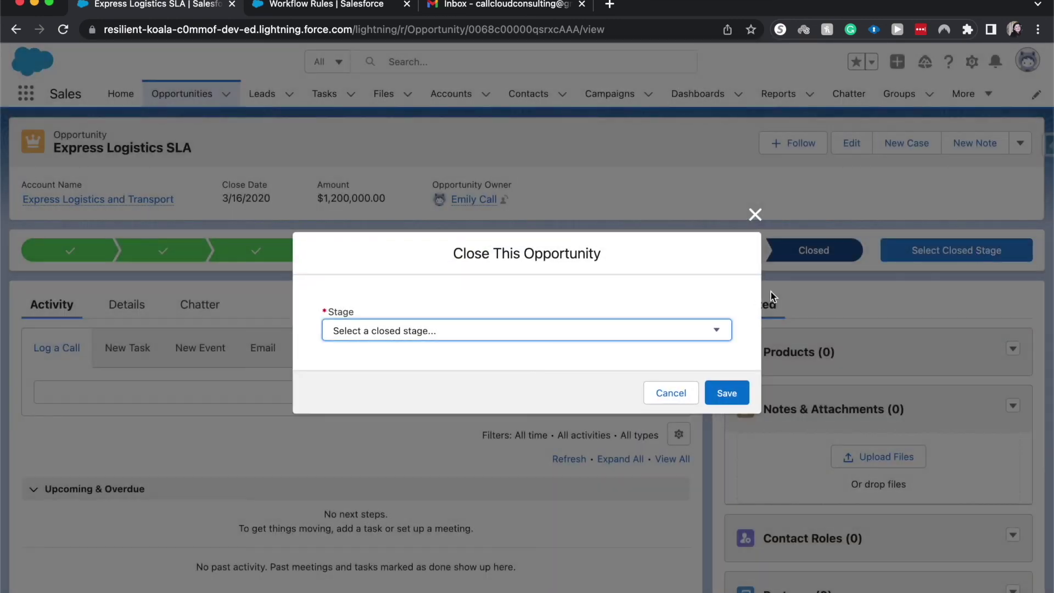
{"action": "left_click", "coordinate": [506, 331]}
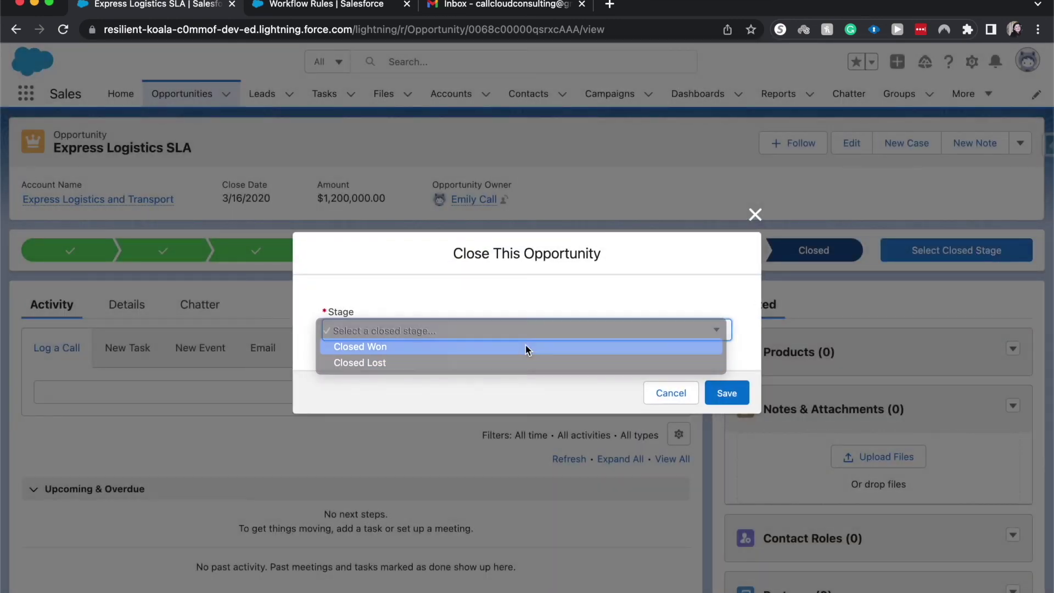
{"action": "left_click", "coordinate": [525, 346]}
{"action": "left_click", "coordinate": [744, 387]}
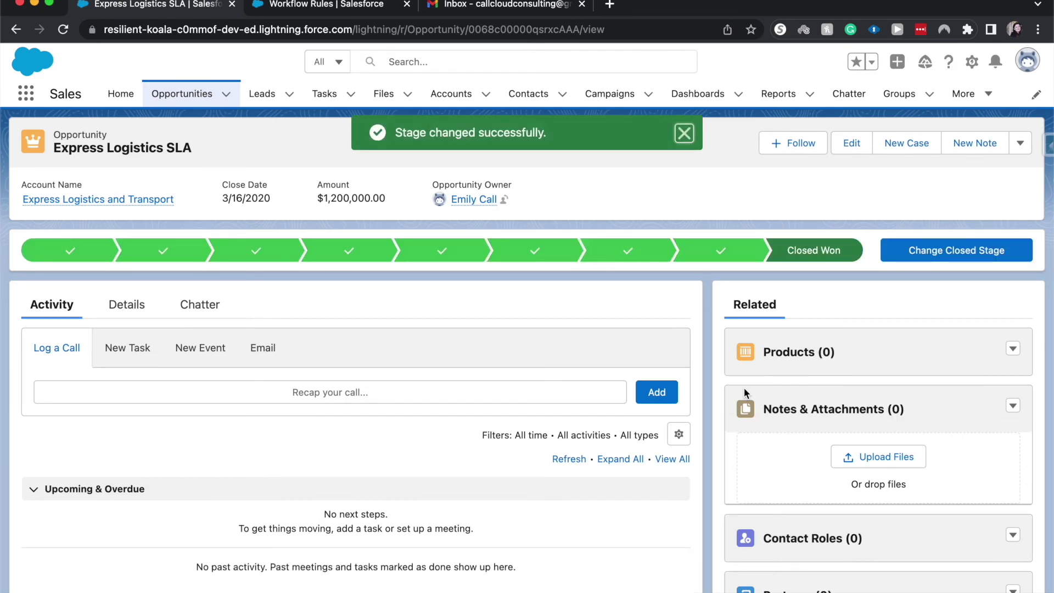
- In Gmail, open the new 'Case auto-assigned to you' email naming Express Logistics and Transport
{"action": "left_click", "coordinate": [507, 6]}
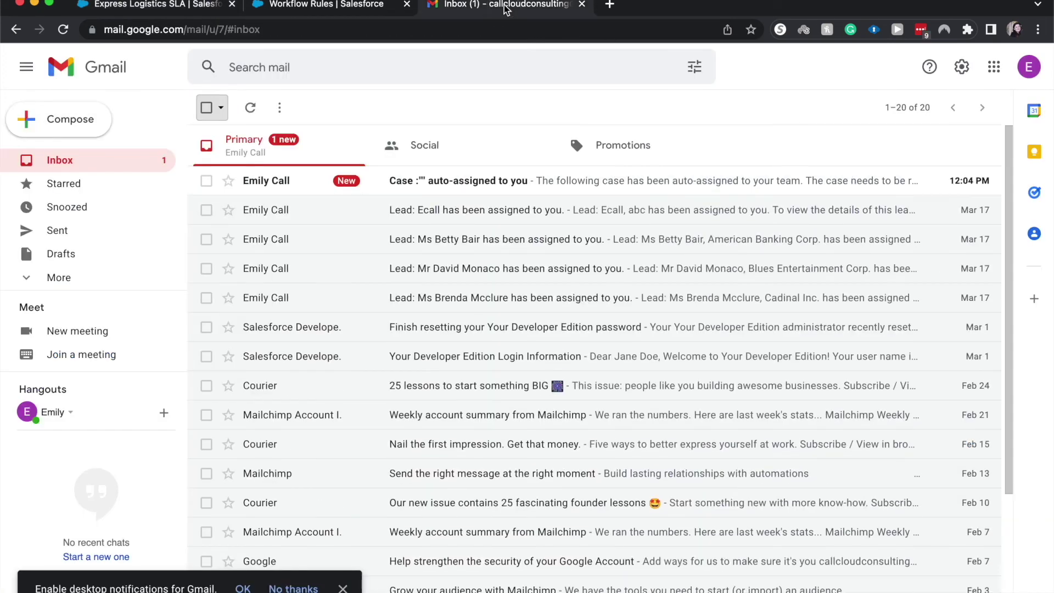
{"action": "left_click", "coordinate": [498, 177]}
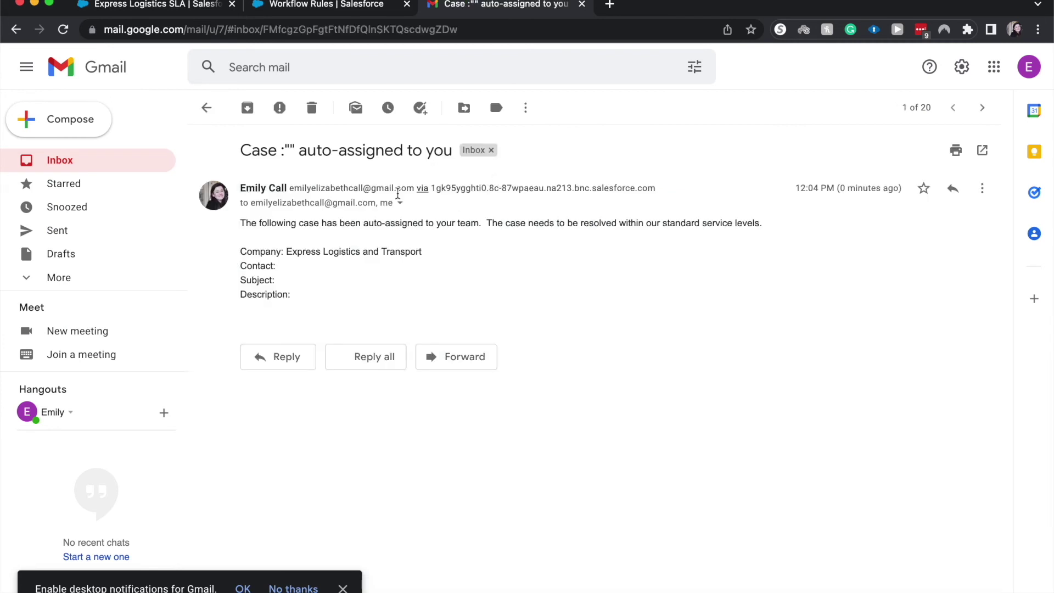